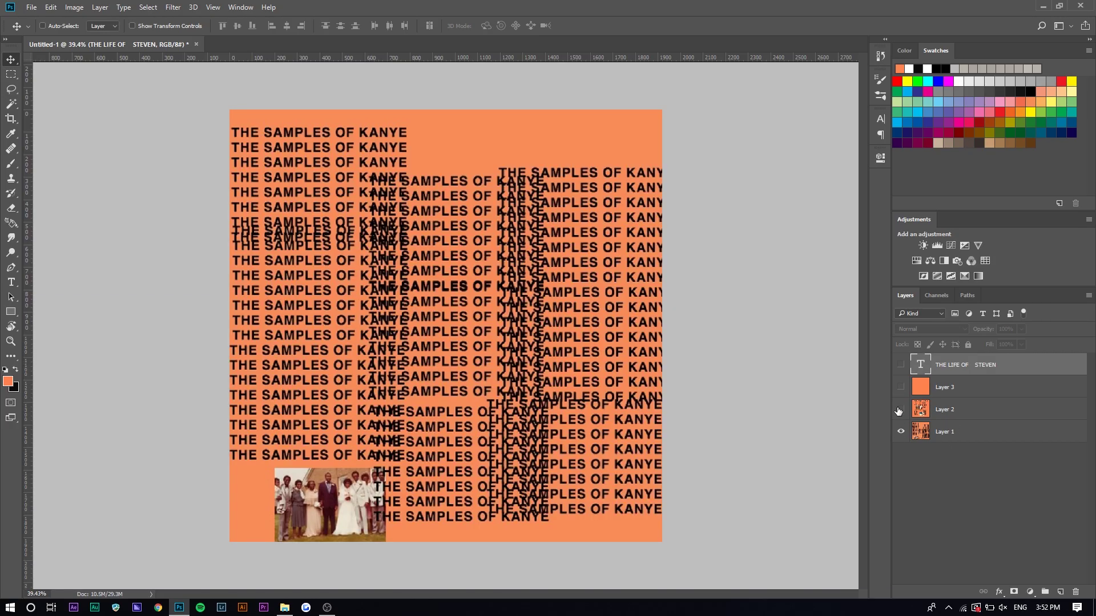
# Step: Show the artwork and orange fill layers, then repeat 'THE LIFE OF STEVEN' on four title lines
pyautogui.click(900, 411)
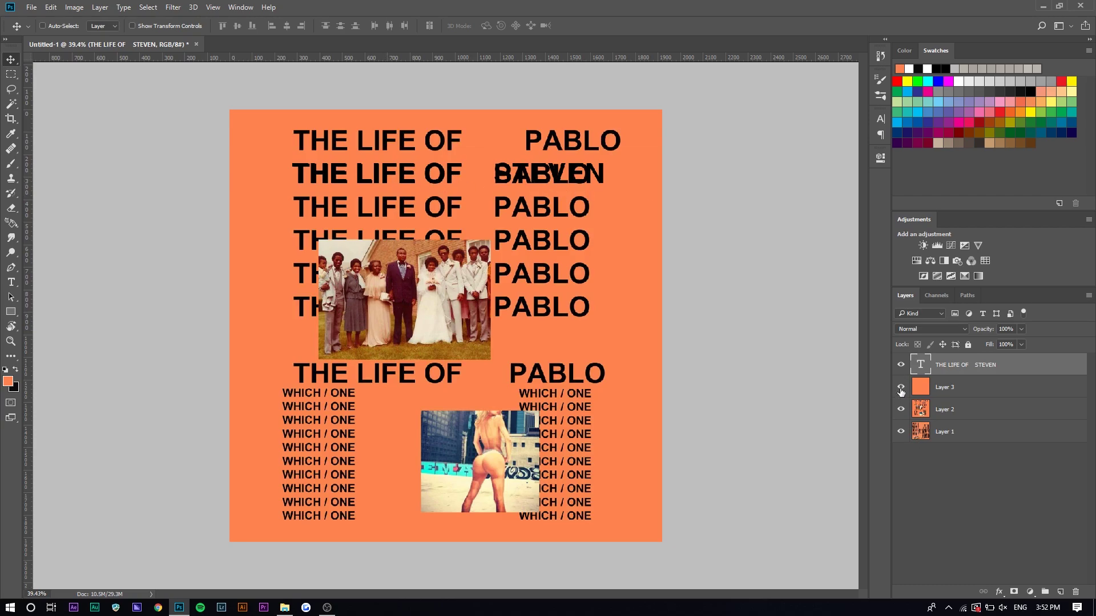
pyautogui.click(901, 388)
pyautogui.doubleClick(606, 173)
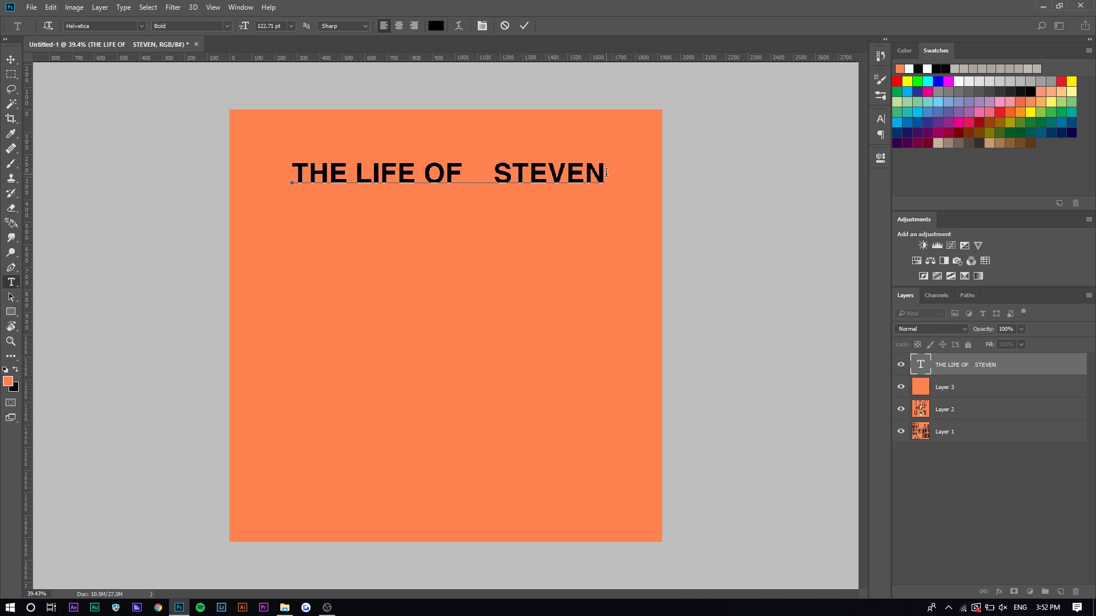
pyautogui.press('Return')
pyautogui.write('THE LIFE OF    STEVEN')
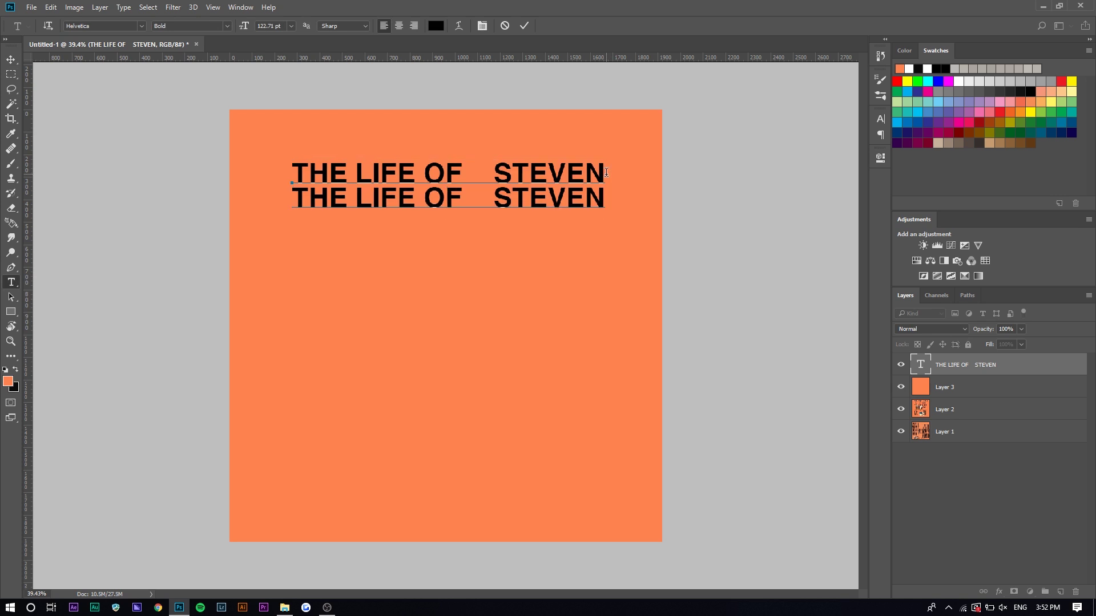
pyautogui.press('Return')
pyautogui.hotkey('ctrl', 'v')
pyautogui.press('Return')
pyautogui.hotkey('ctrl', 'v')
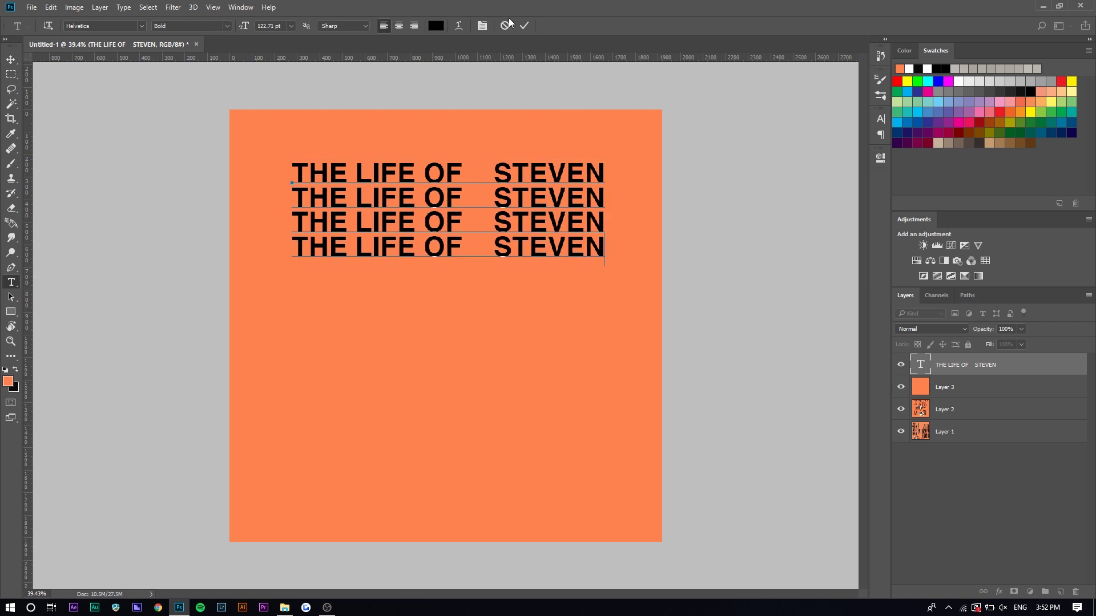
pyautogui.click(524, 25)
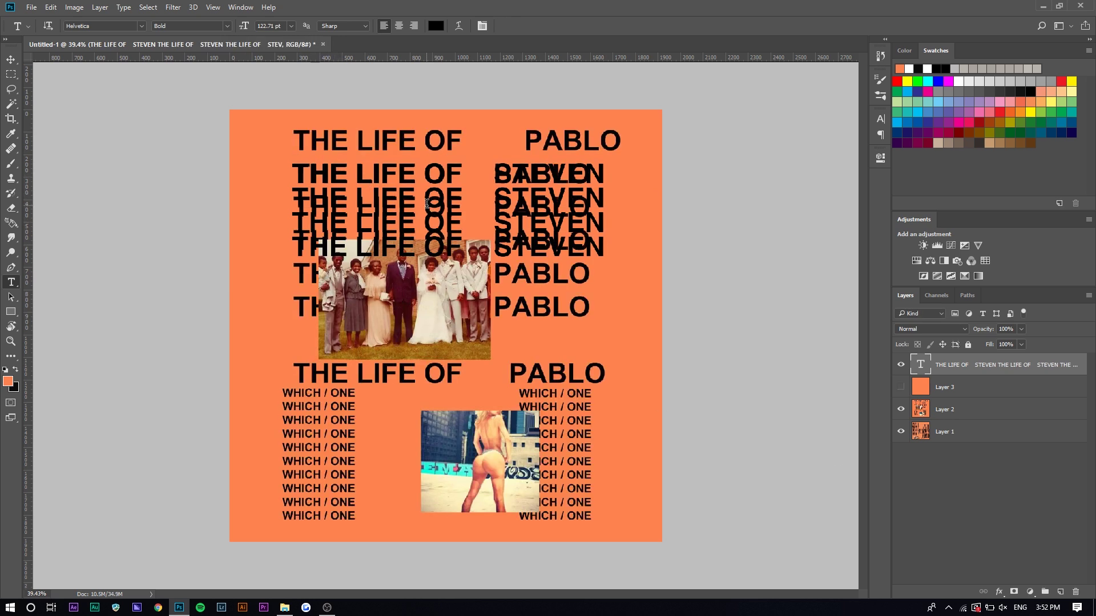
# Step: Set the leading of all four STEVEN title lines to 148.5 pt
pyautogui.moveTo(292, 171); pyautogui.dragTo(705, 161)
pyautogui.hotkey('ctrl', 't')
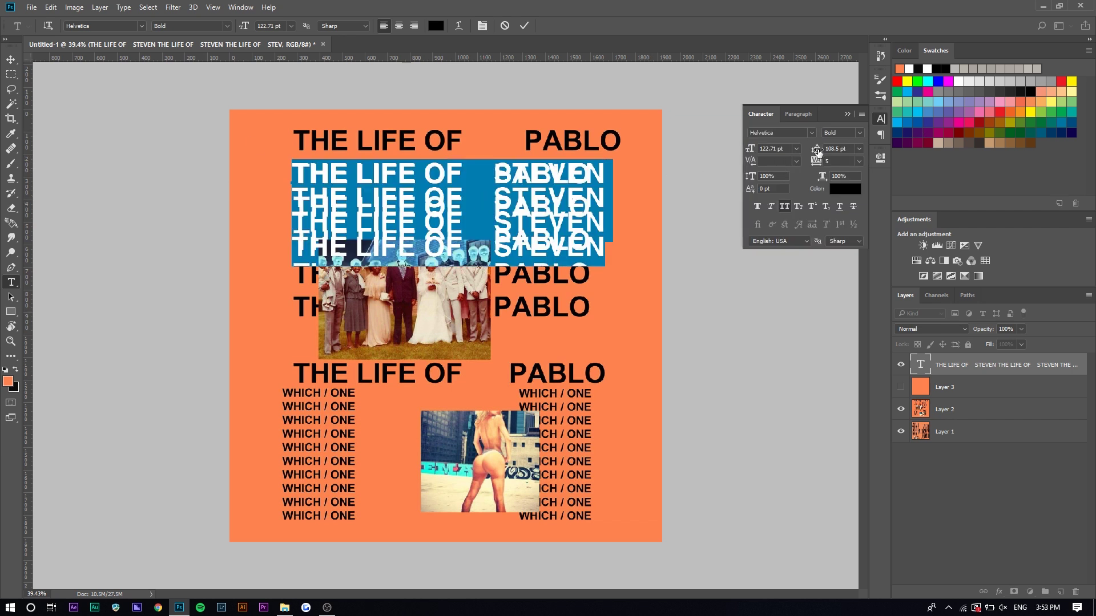
pyautogui.moveTo(819, 151); pyautogui.dragTo(819, 151)
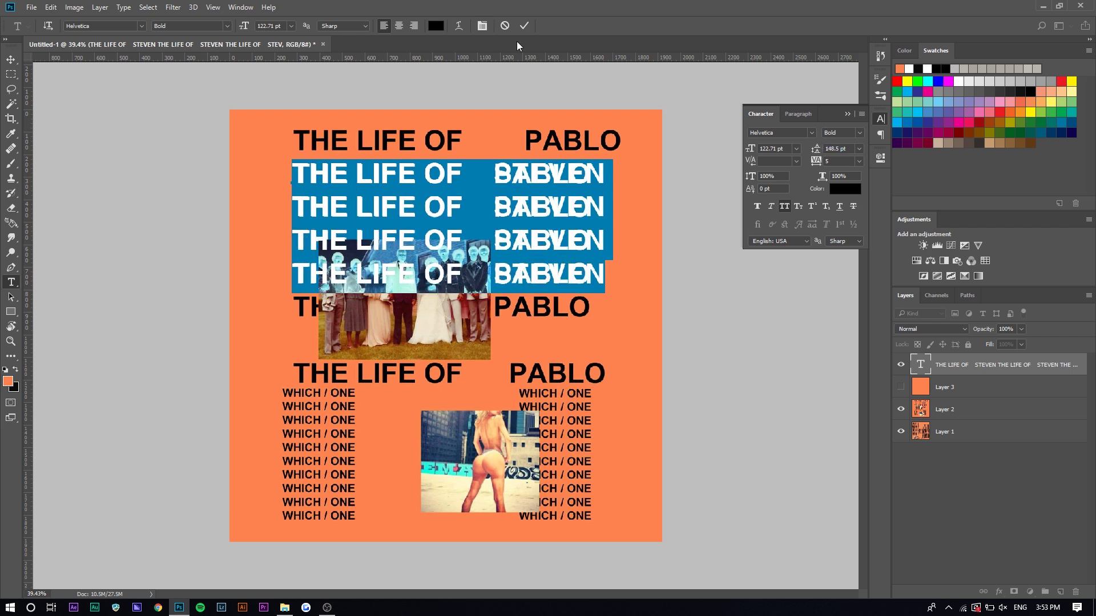
pyautogui.click(523, 26)
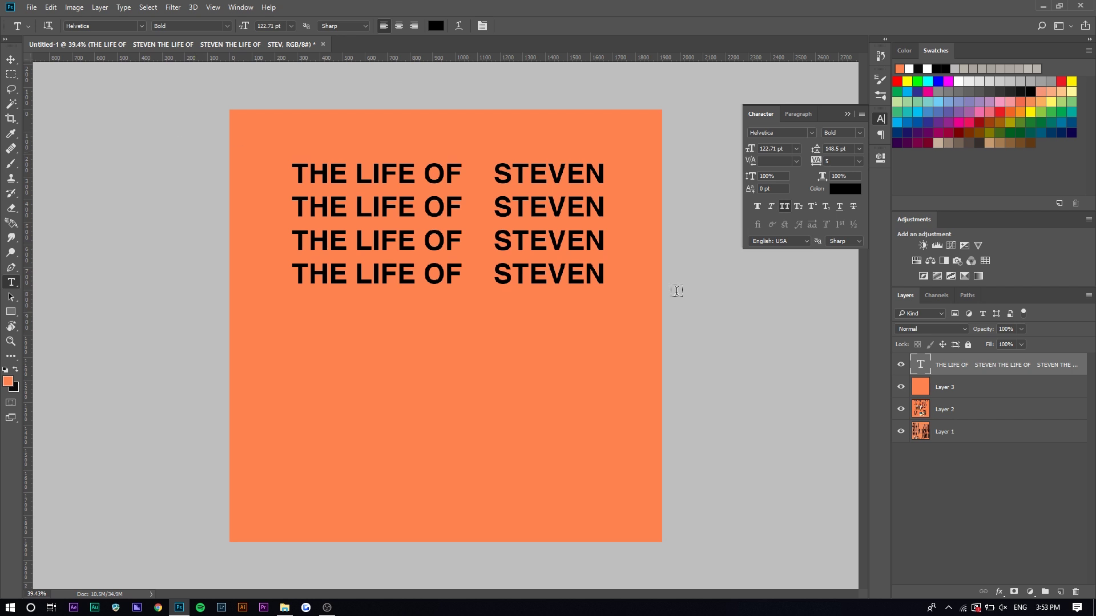
# Step: Load the four-line title as a selection and define it as a brush preset
pyautogui.click(901, 387)
pyautogui.click(901, 365)
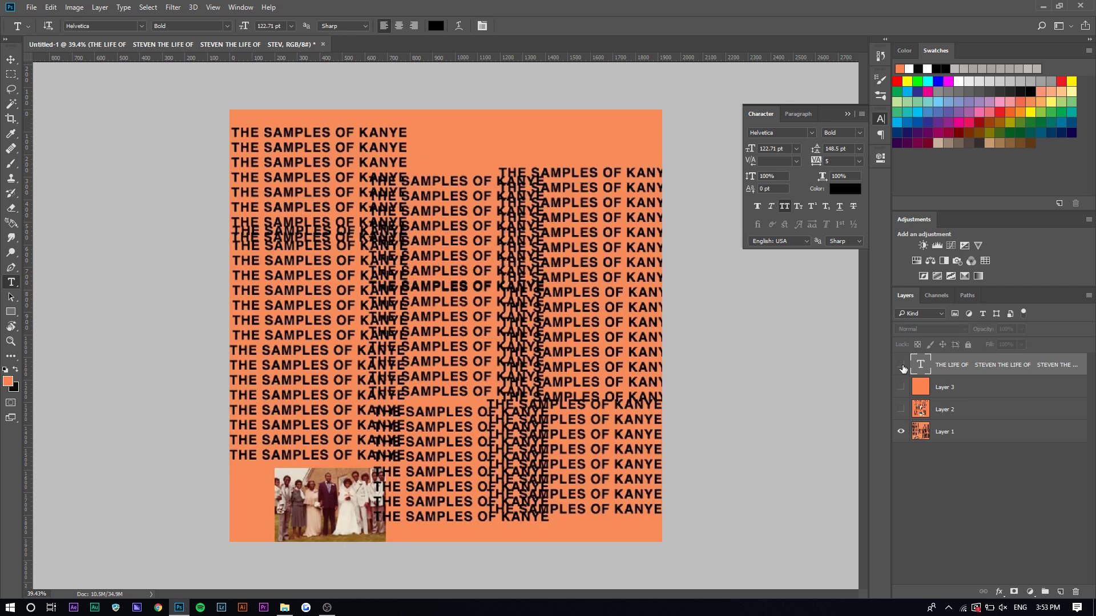
pyautogui.moveTo(902, 365); pyautogui.dragTo(905, 418)
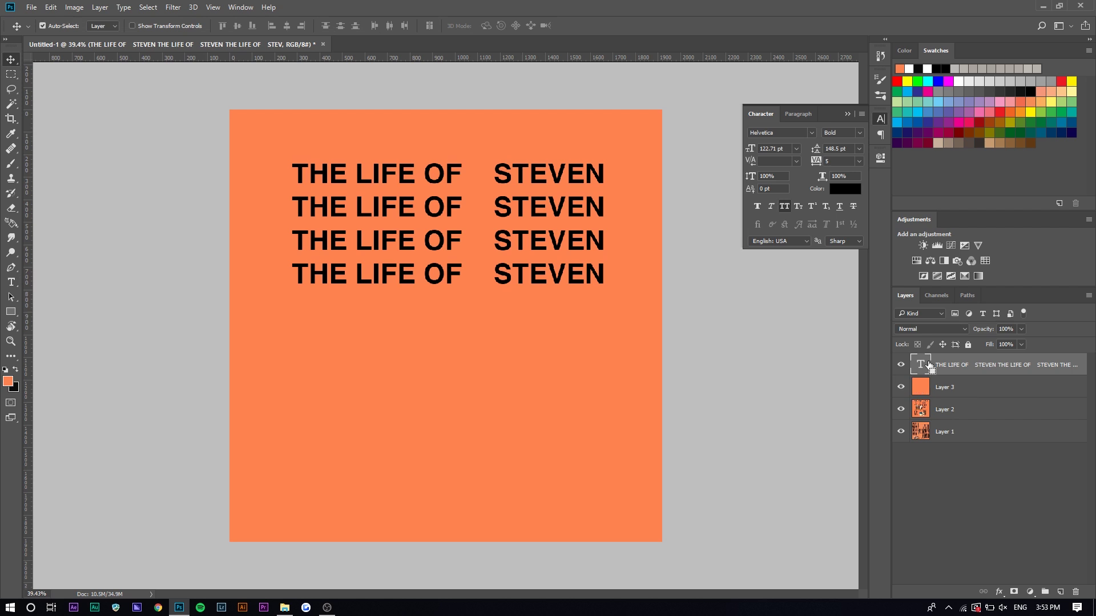
pyautogui.keyDown('ctrl'); pyautogui.click(924, 368); pyautogui.keyUp('ctrl')
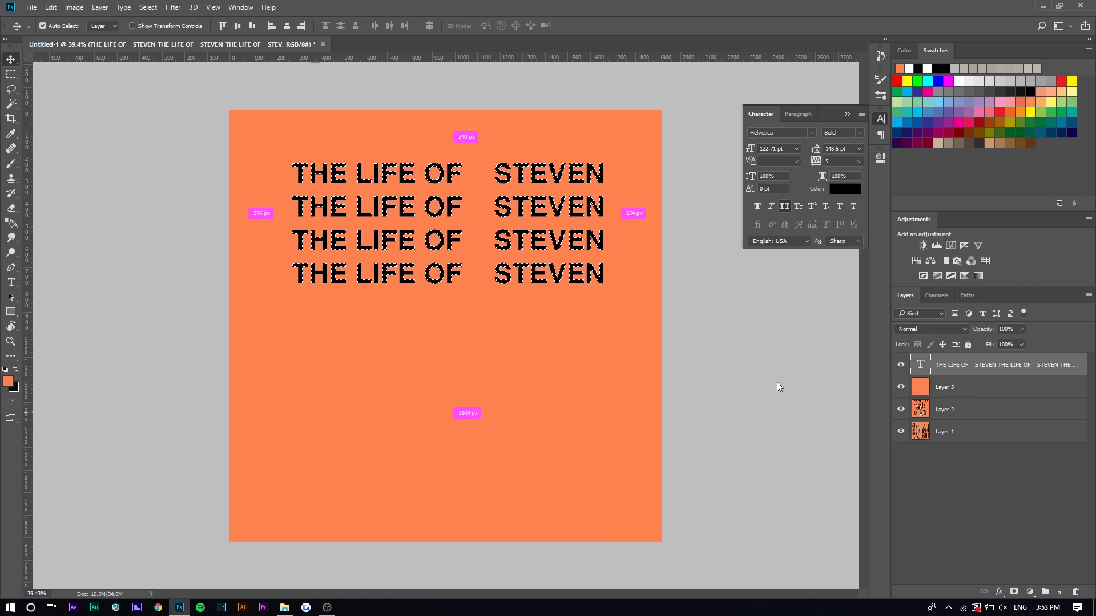
pyautogui.click(53, 7)
pyautogui.click(105, 289)
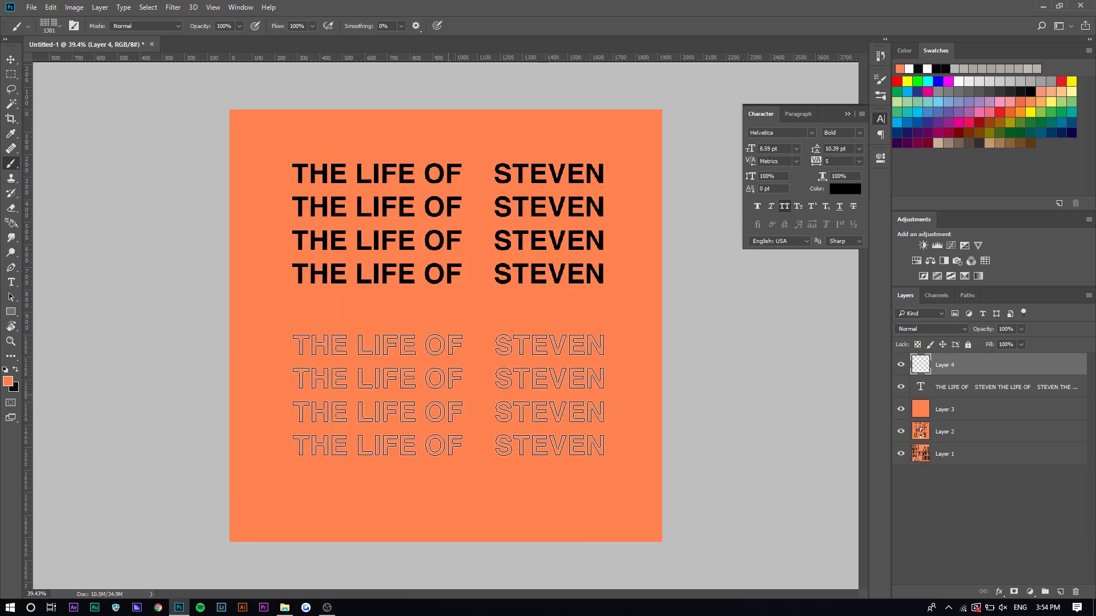
# Step: With black as the brush colour, test-paint title stamps, keeping only those along the canvas bottom
pyautogui.click(8, 382)
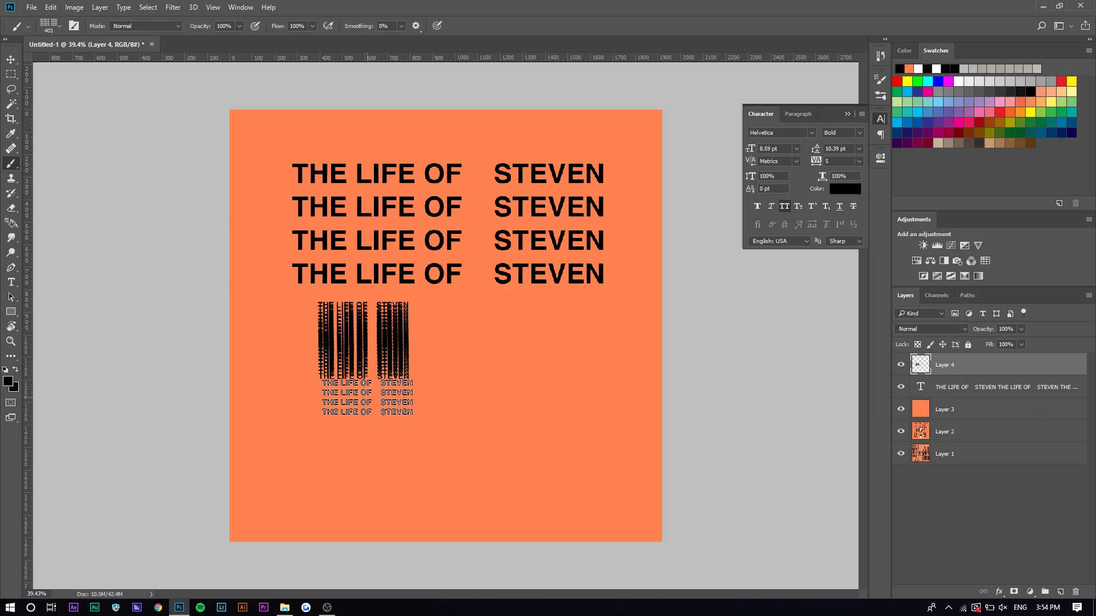
pyautogui.moveTo(462, 308); pyautogui.dragTo(437, 512)
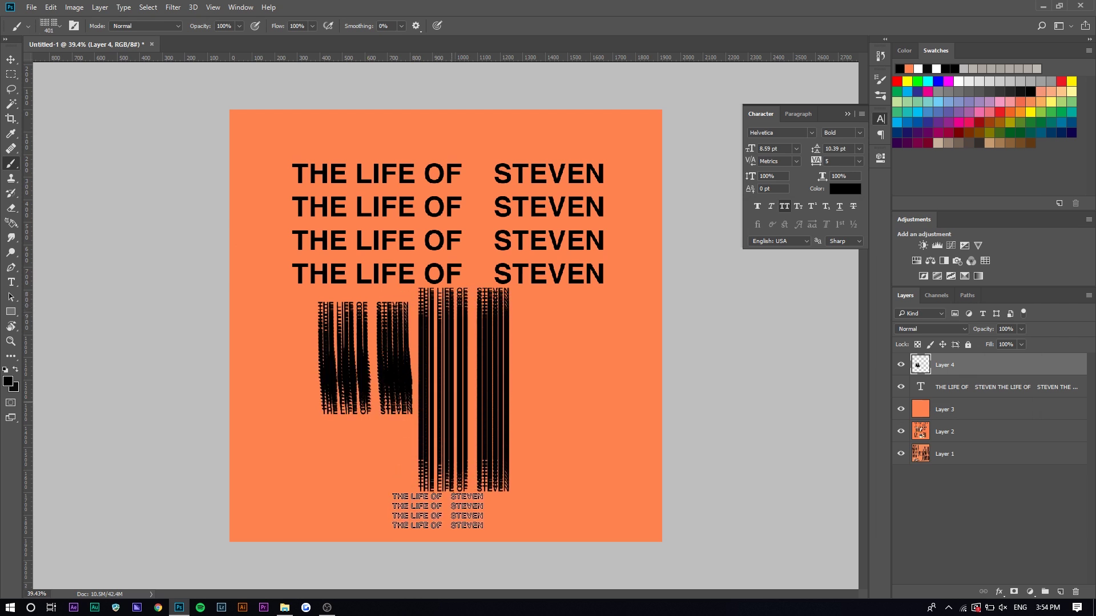
pyautogui.hotkey('ctrl', 'z')
pyautogui.moveTo(530, 339)
pyautogui.mouseDown()
pyautogui.moveTo(537, 367)
pyautogui.moveTo(403, 479)
pyautogui.mouseUp()
pyautogui.hotkey('ctrl', 'z')
pyautogui.moveTo(449, 300)
pyautogui.mouseDown()
pyautogui.moveTo(480, 342)
pyautogui.moveTo(502, 306)
pyautogui.moveTo(508, 484)
pyautogui.mouseUp()
pyautogui.hotkey('ctrl', 'z')
pyautogui.hotkey('ctrl', 'z')
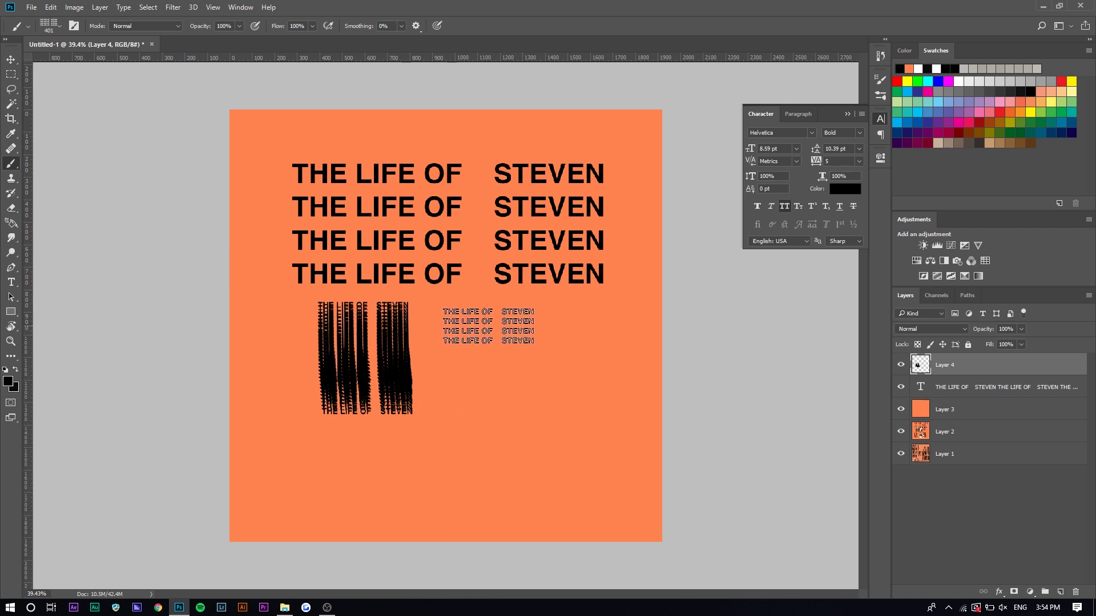
pyautogui.click(574, 480)
pyautogui.moveTo(285, 473); pyautogui.dragTo(328, 471)
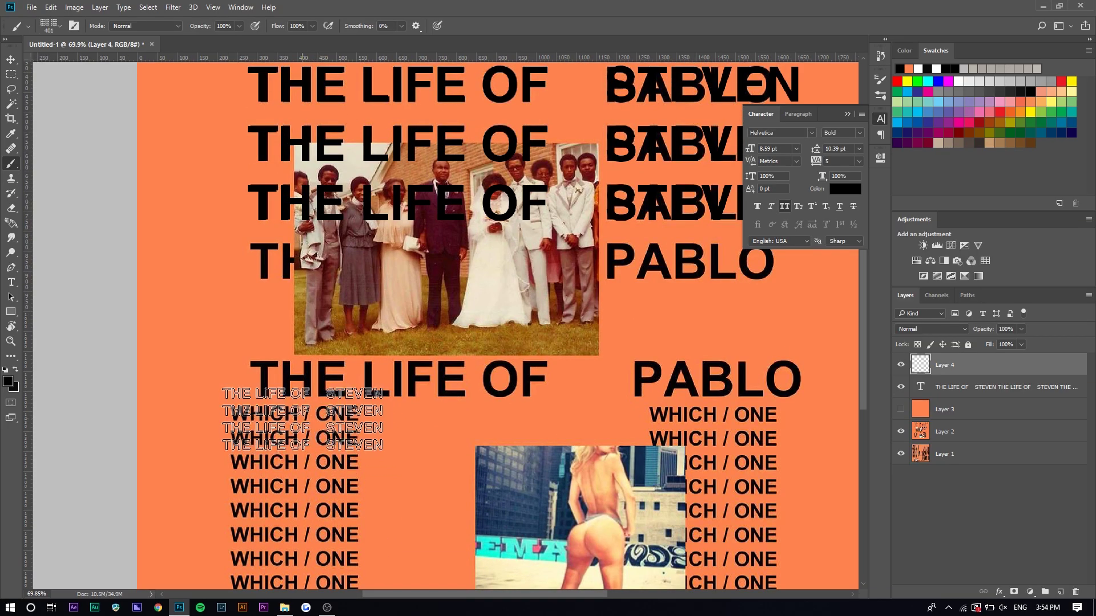
# Step: Hide the orange fill and paint a single stamp plus up and down columns of title stamps
pyautogui.moveTo(304, 432); pyautogui.dragTo(307, 552)
pyautogui.scroll(-2, 305, 497)
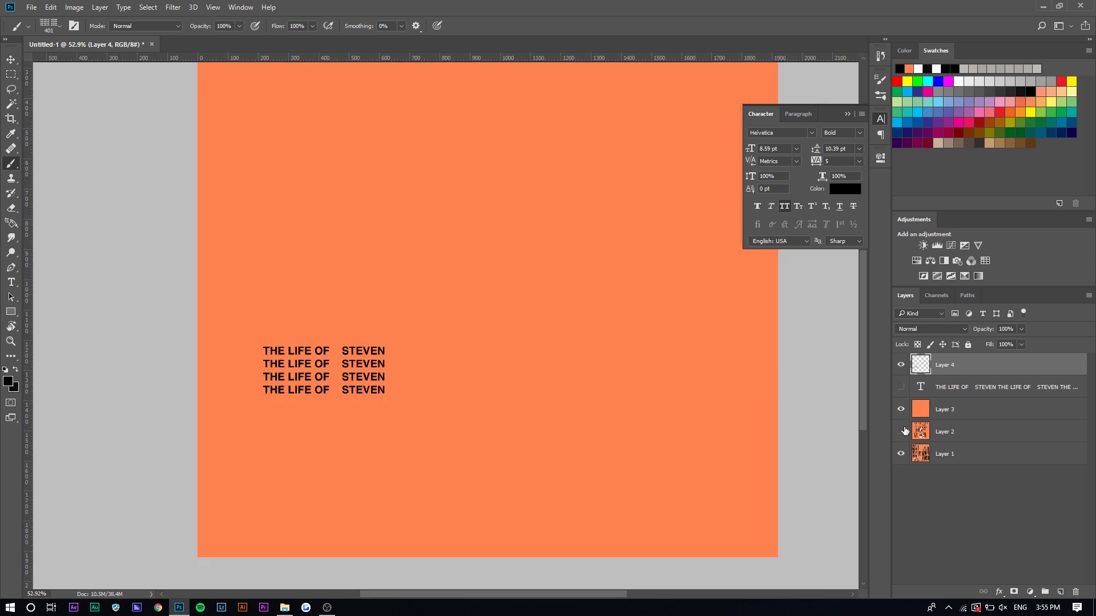
pyautogui.click(900, 409)
pyautogui.scroll(-5, 375, 263)
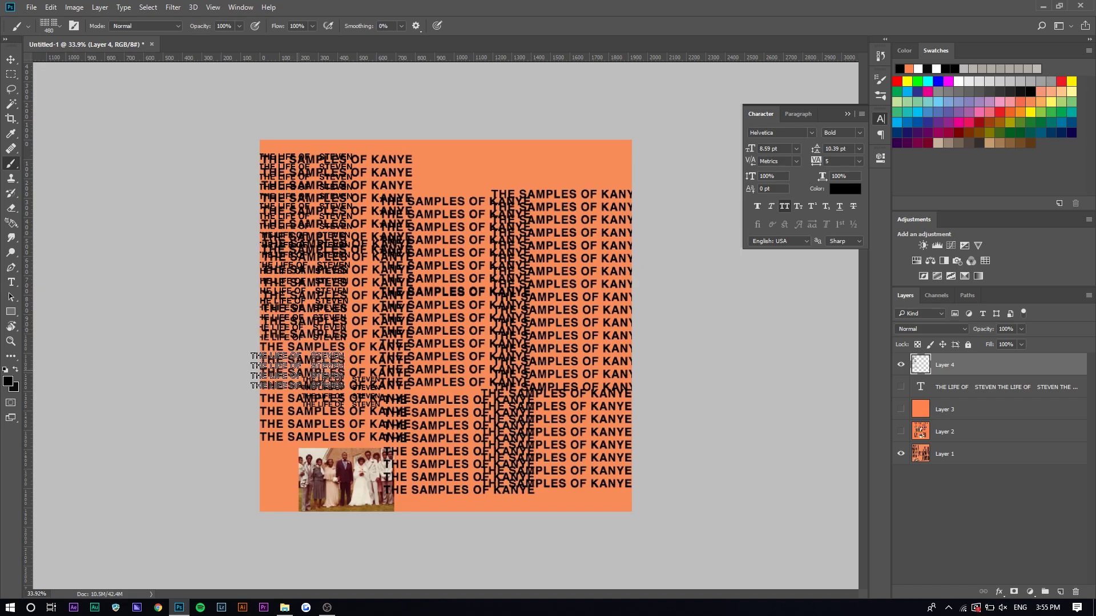
pyautogui.click(301, 392)
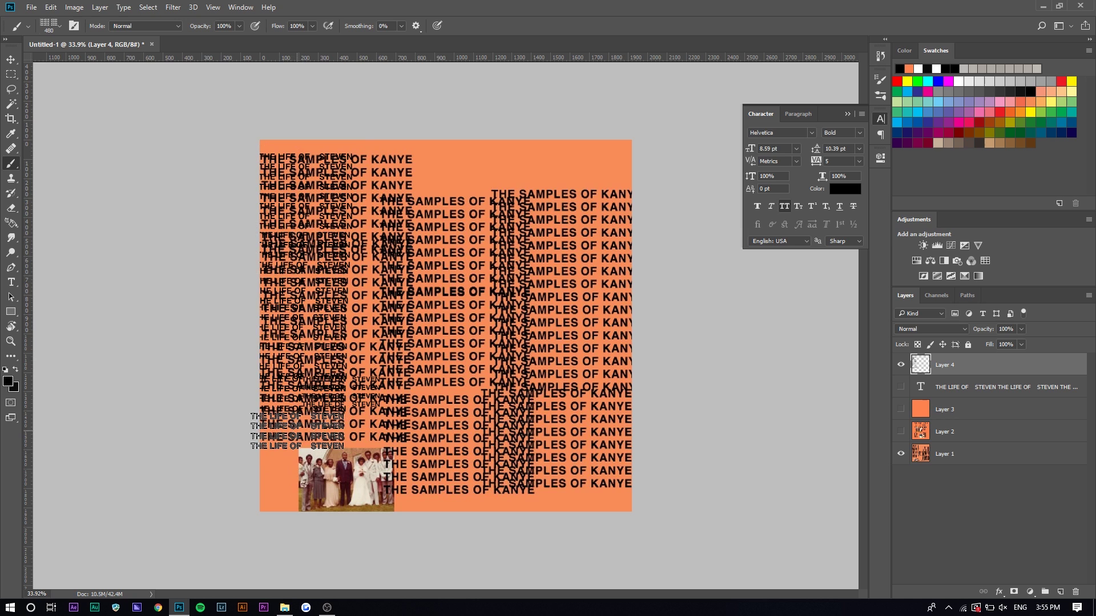
pyautogui.moveTo(399, 169); pyautogui.dragTo(394, 436)
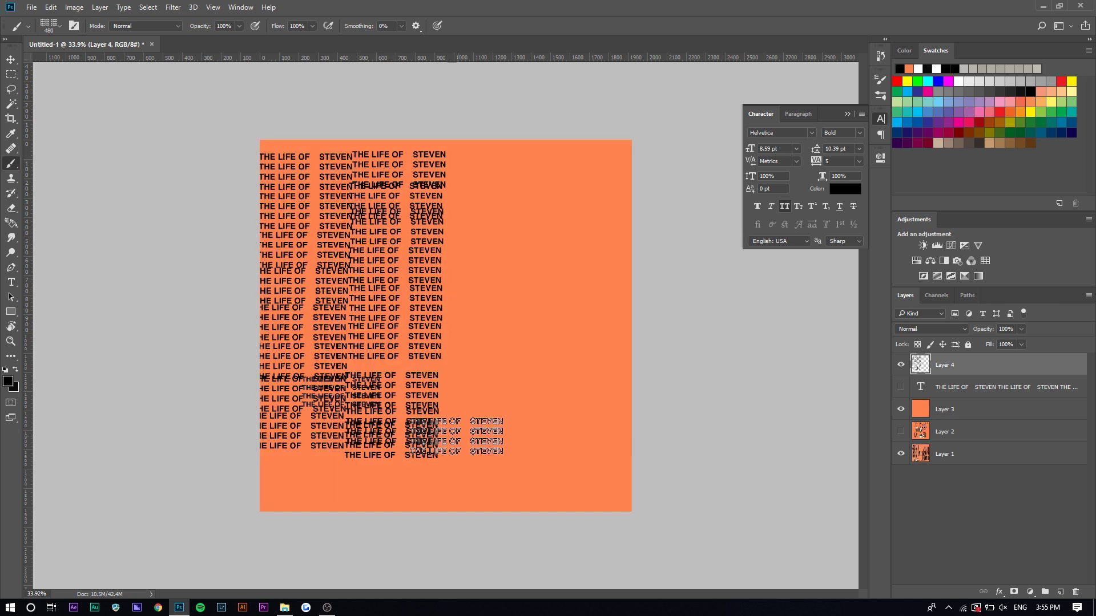
pyautogui.moveTo(450, 354); pyautogui.dragTo(451, 181)
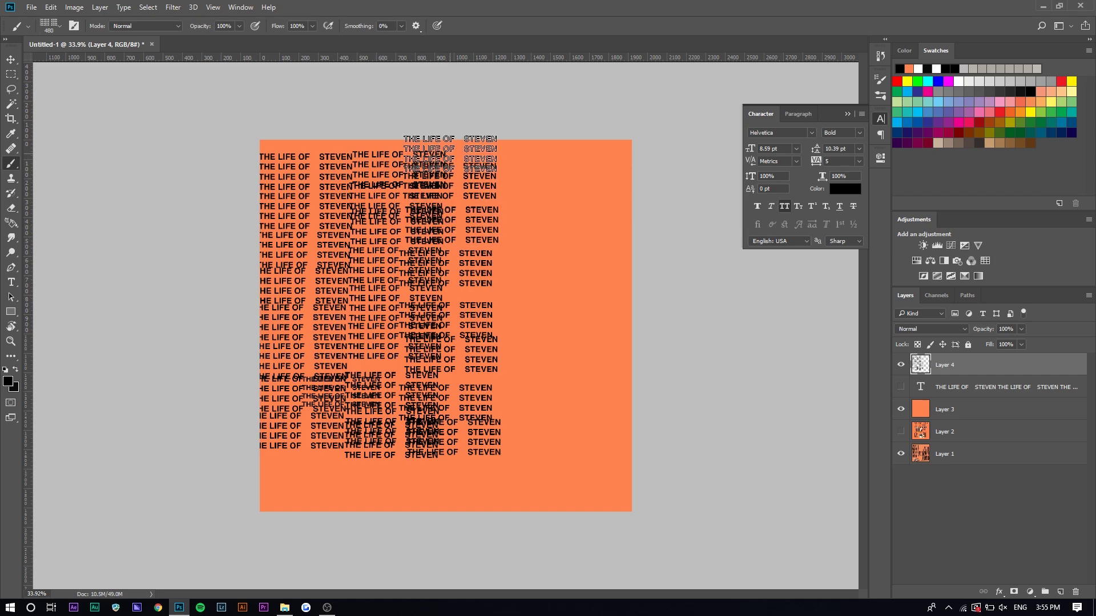
# Step: Enlarge the title brush and stamp one large impression on the canvas
pyautogui.click(49, 26)
pyautogui.moveTo(86, 64); pyautogui.dragTo(133, 64)
pyautogui.click(514, 456)
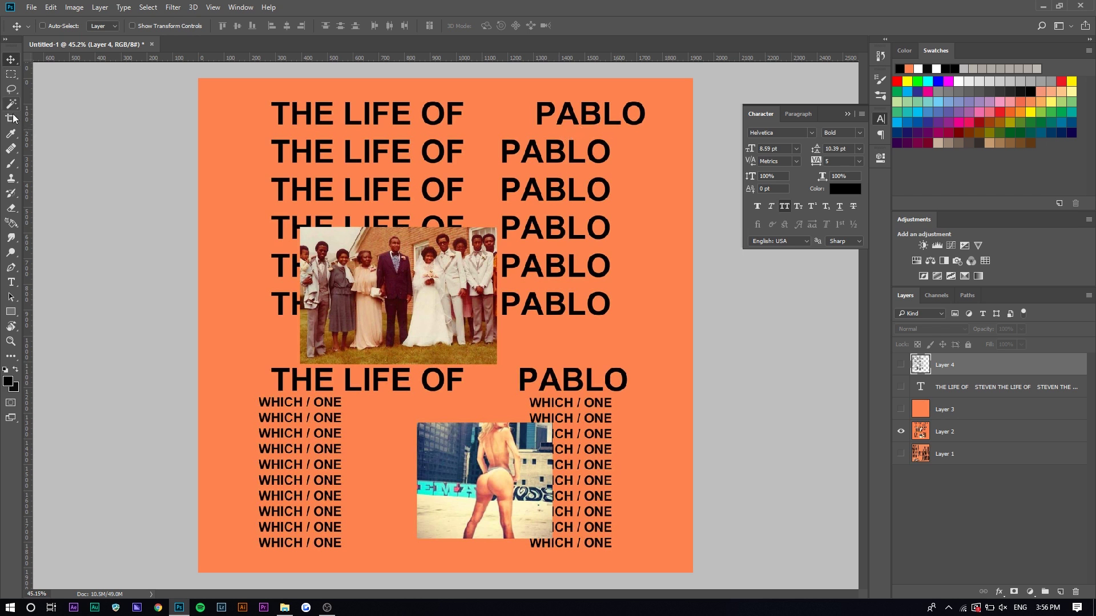
# Step: Change the title brush size and stamp the title at the top left
pyautogui.click(12, 166)
pyautogui.click(54, 29)
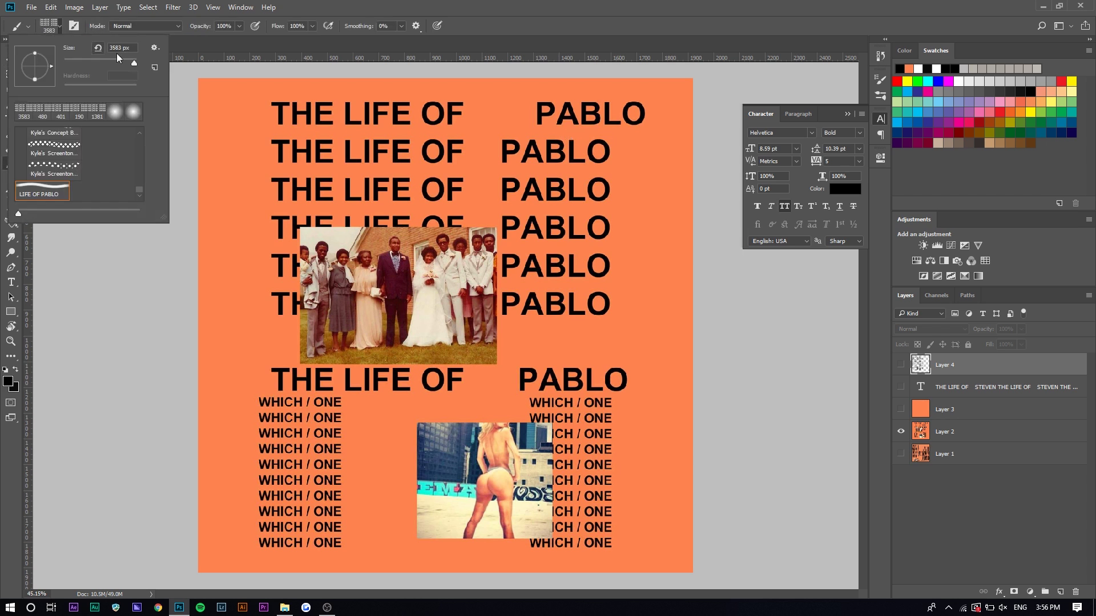
pyautogui.doubleClick(116, 53)
pyautogui.hotkey('ctrl', 'shift', 'alt', 'n')
pyautogui.click(109, 85)
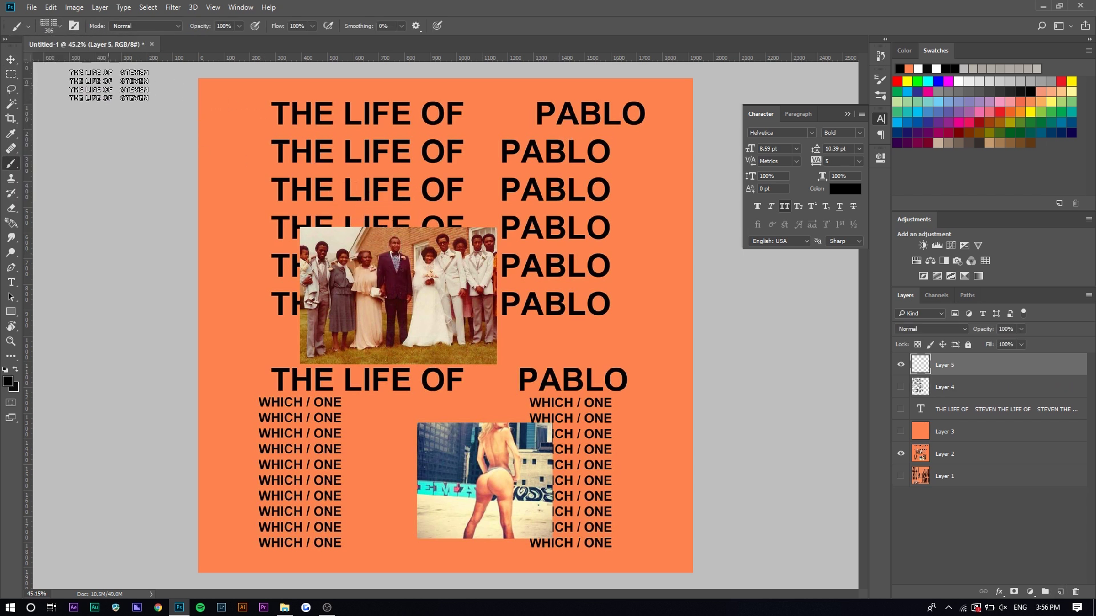
# Step: Enlarge the brush, paint STEVEN stamps down over the PABLO rows, and delete the selected stamps
pyautogui.click(55, 25)
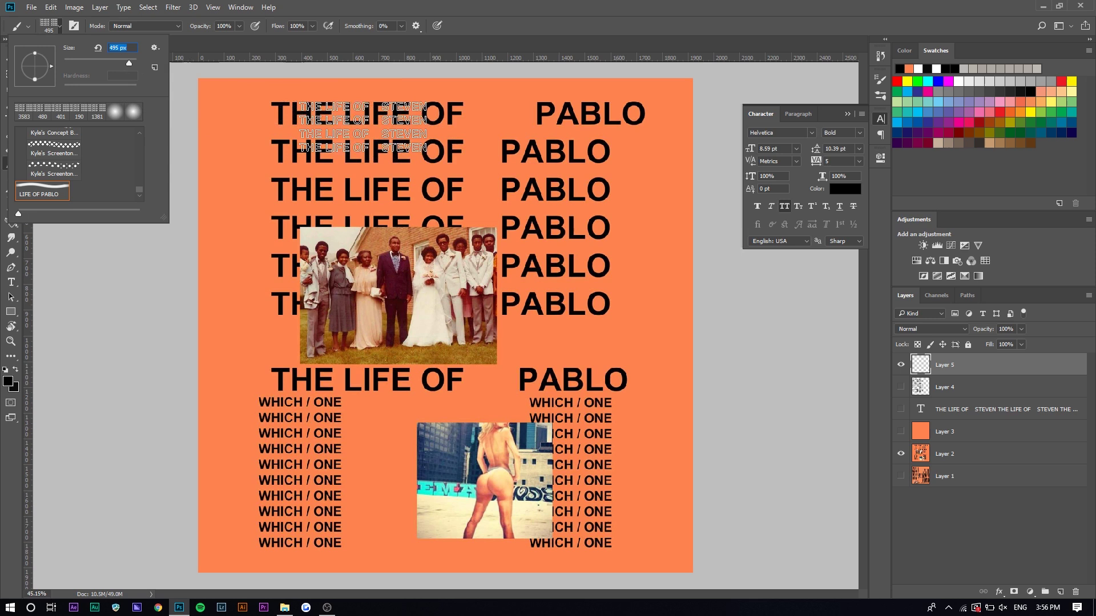
pyautogui.moveTo(129, 63); pyautogui.dragTo(130, 63)
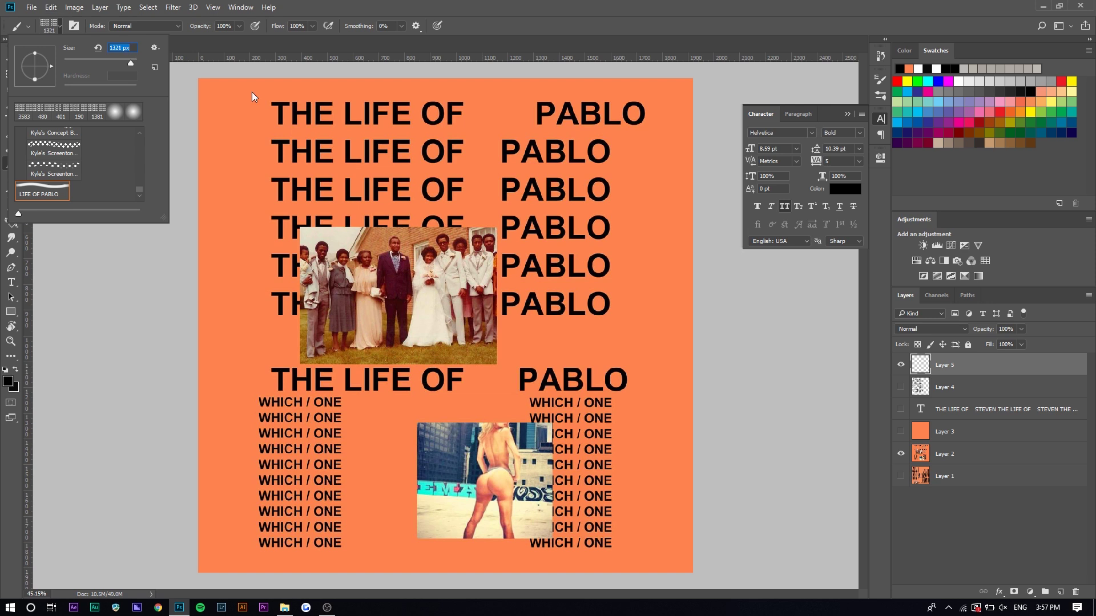
pyautogui.press('Return')
pyautogui.moveTo(451, 169); pyautogui.dragTo(451, 319)
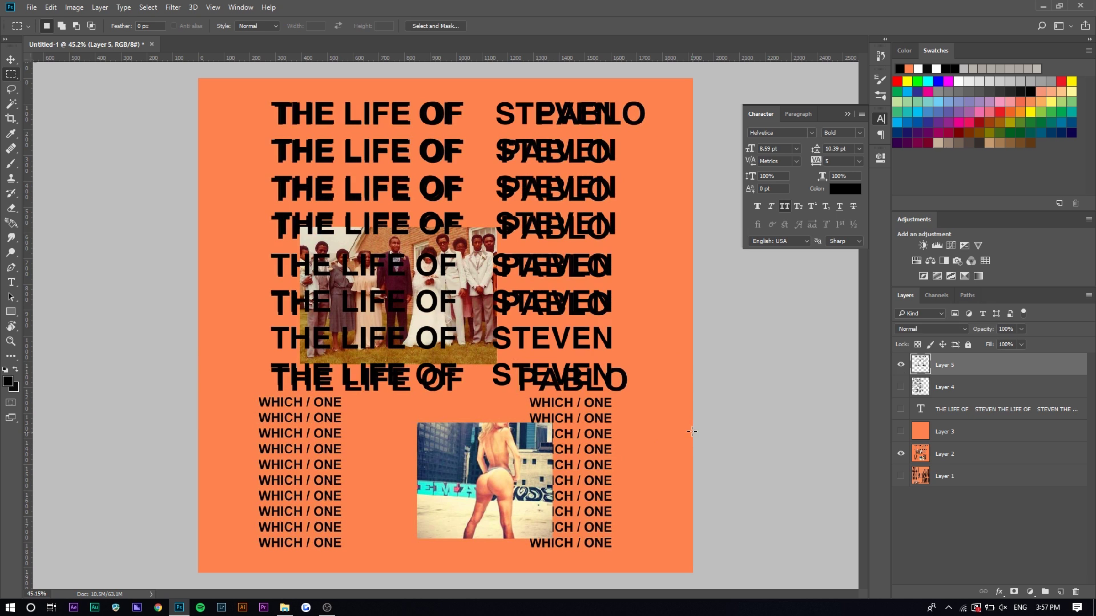
pyautogui.press('Delete')
pyautogui.hotkey('ctrl', 'd')
# Step: Move the bottom-line STEVEN letters over PABLO and preview it with the original title hidden
pyautogui.scroll(3, 276, 201)
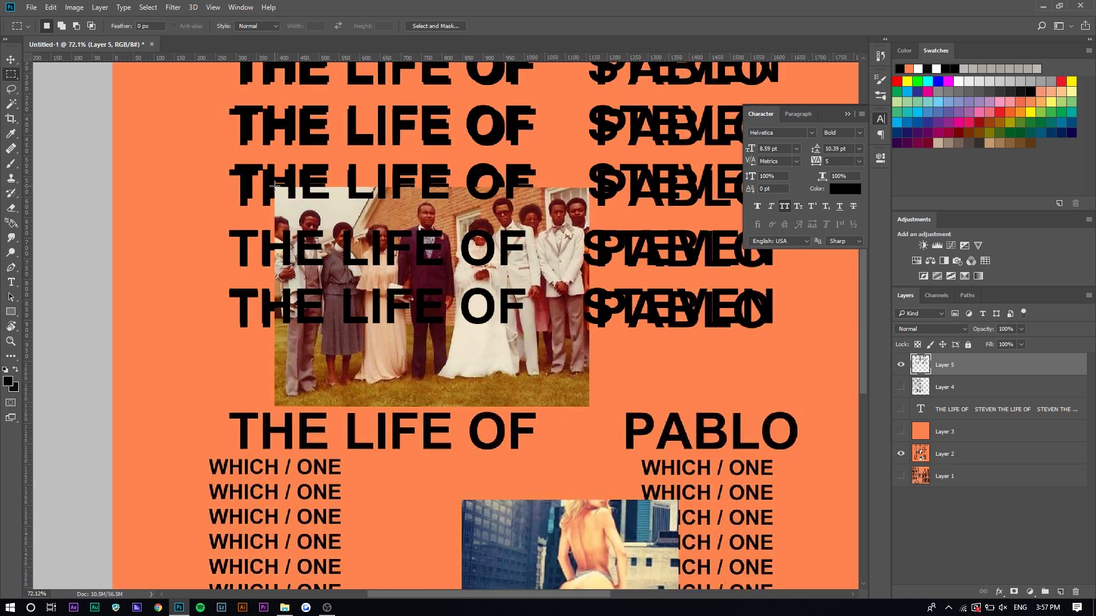
pyautogui.moveTo(590, 406); pyautogui.dragTo(590, 406)
pyautogui.scroll(-2, 590, 406)
pyautogui.click(901, 432)
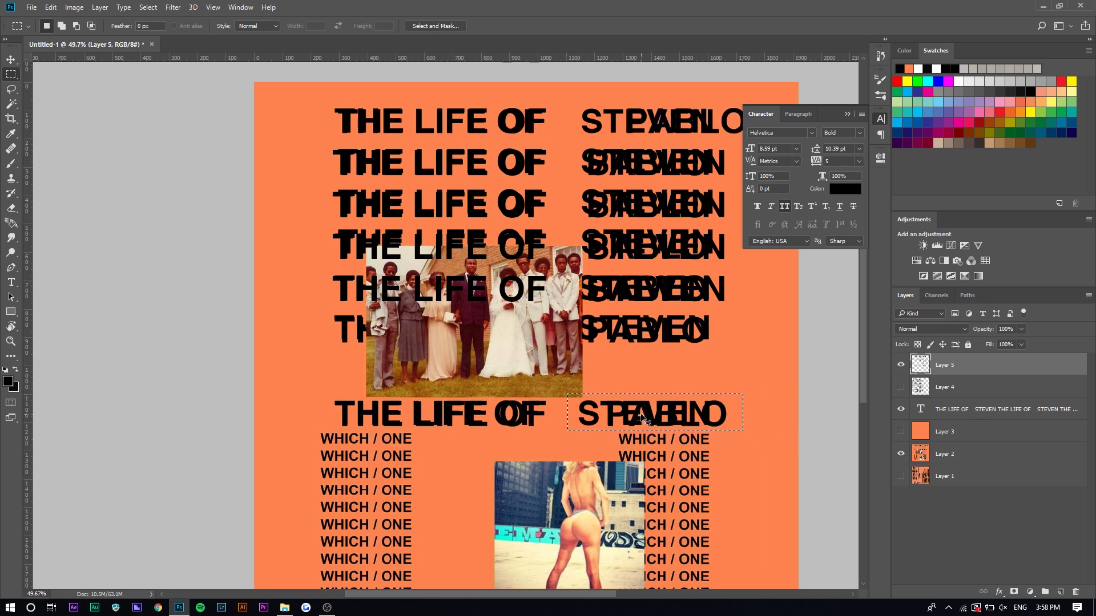
pyautogui.moveTo(641, 414)
pyautogui.mouseDown()
pyautogui.moveTo(628, 420)
pyautogui.moveTo(639, 418)
pyautogui.moveTo(612, 407)
pyautogui.moveTo(636, 412)
pyautogui.mouseUp()
pyautogui.moveTo(660, 417); pyautogui.dragTo(676, 417)
pyautogui.click(846, 113)
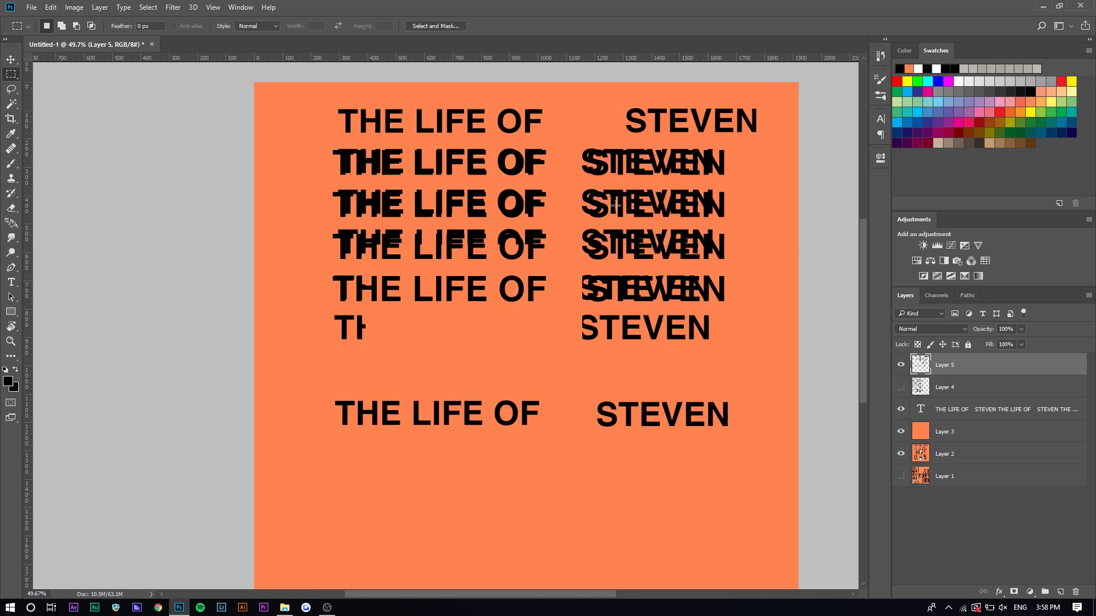
pyautogui.click(900, 410)
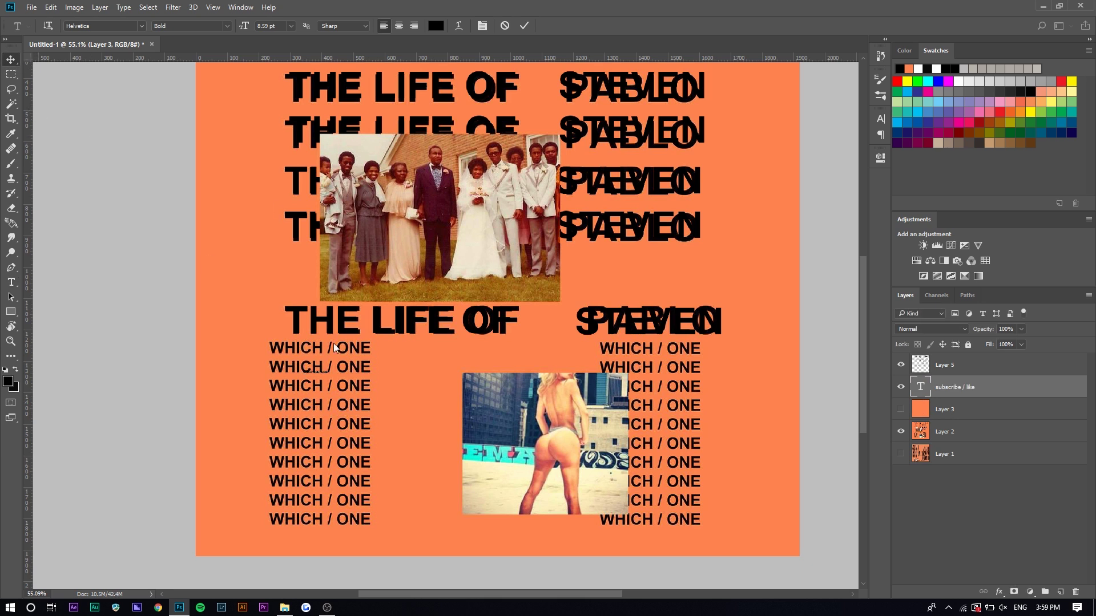
# Step: Scale the SUBSCRIBE / LIKE text onto the WHICH / ONE rows and commit it as two lines
pyautogui.hotkey('ctrl', 't')
pyautogui.moveTo(491, 409); pyautogui.dragTo(391, 356)
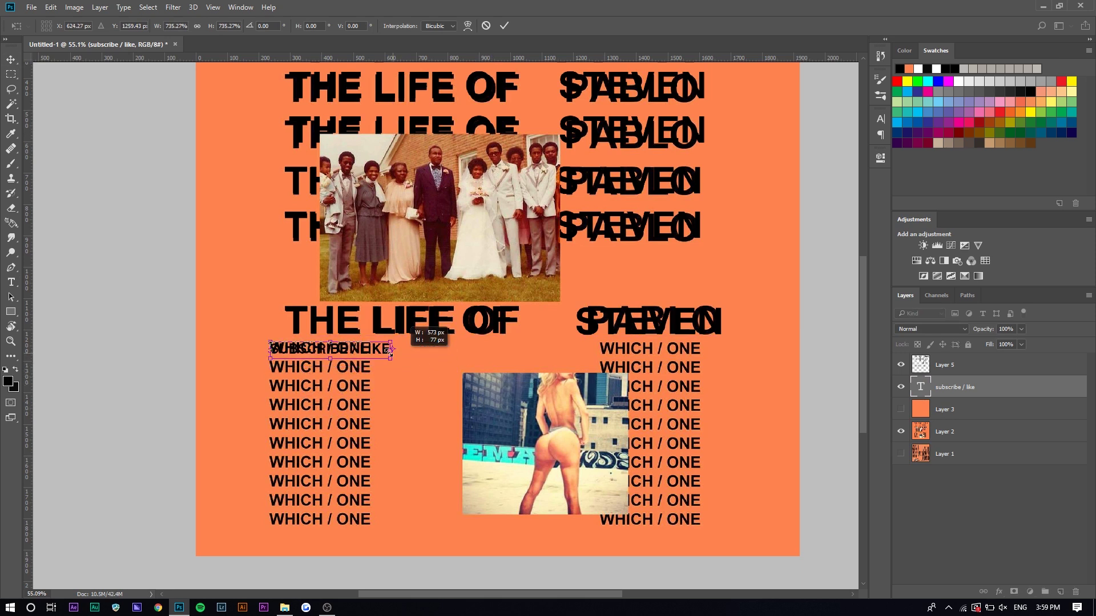
pyautogui.moveTo(382, 353); pyautogui.dragTo(384, 355)
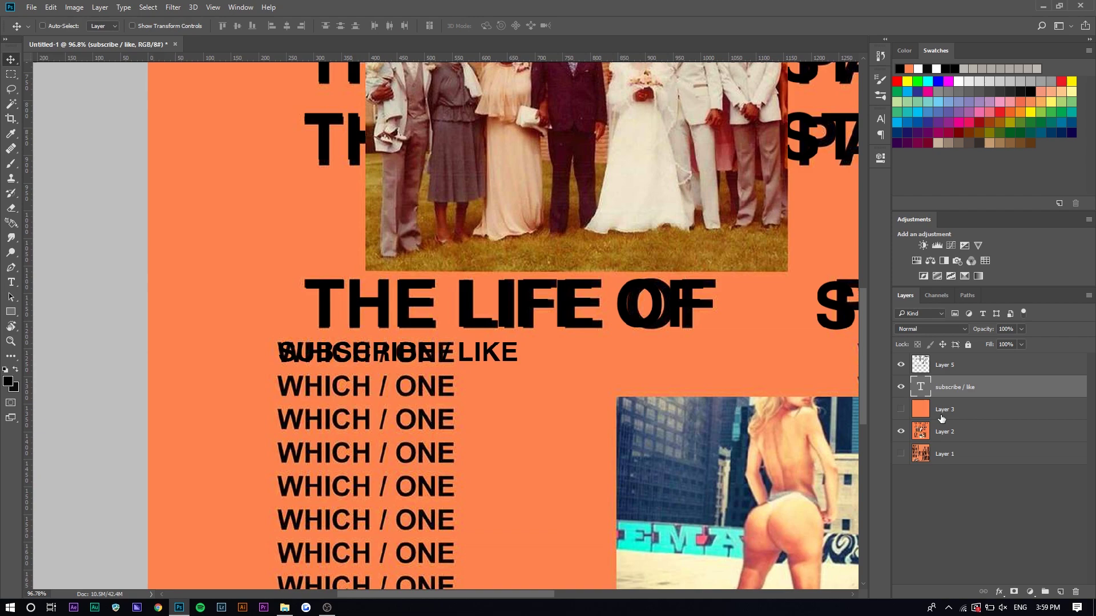
pyautogui.click(906, 410)
pyautogui.click(902, 410)
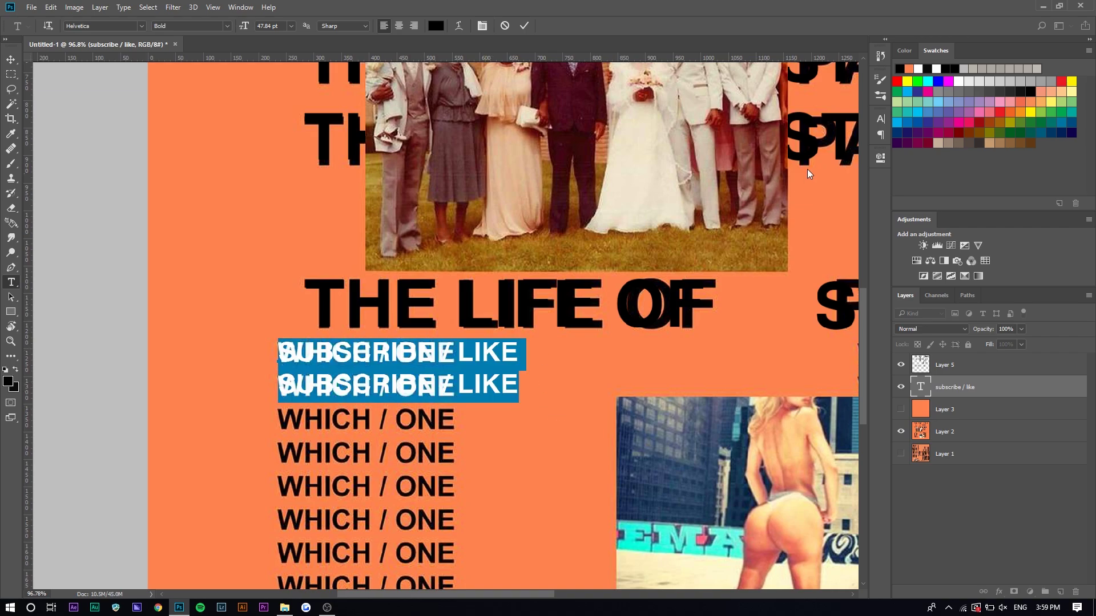
pyautogui.hotkey('ctrl', 't')
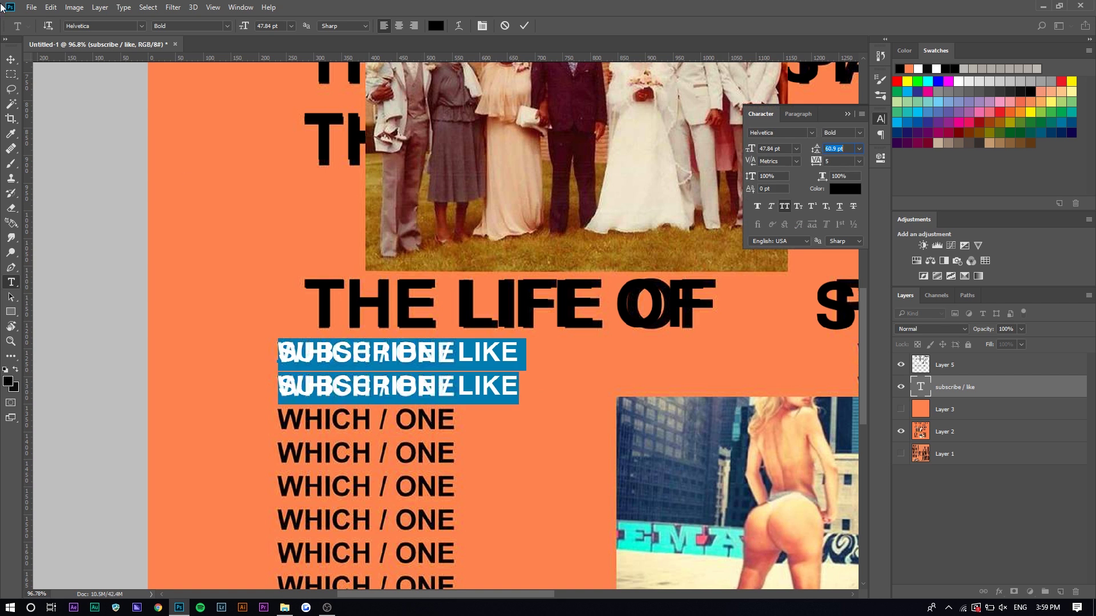
pyautogui.click(12, 60)
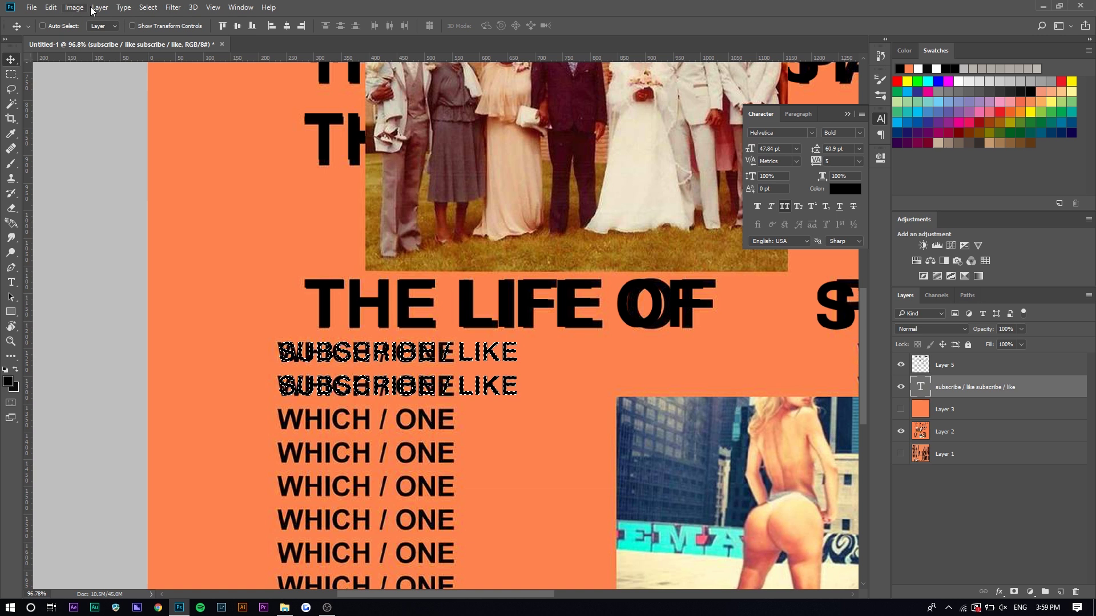
# Step: Define the SUBSCRIBE / LIKE lines as a brush preset named 'subscribe'
pyautogui.click(53, 8)
pyautogui.click(84, 289)
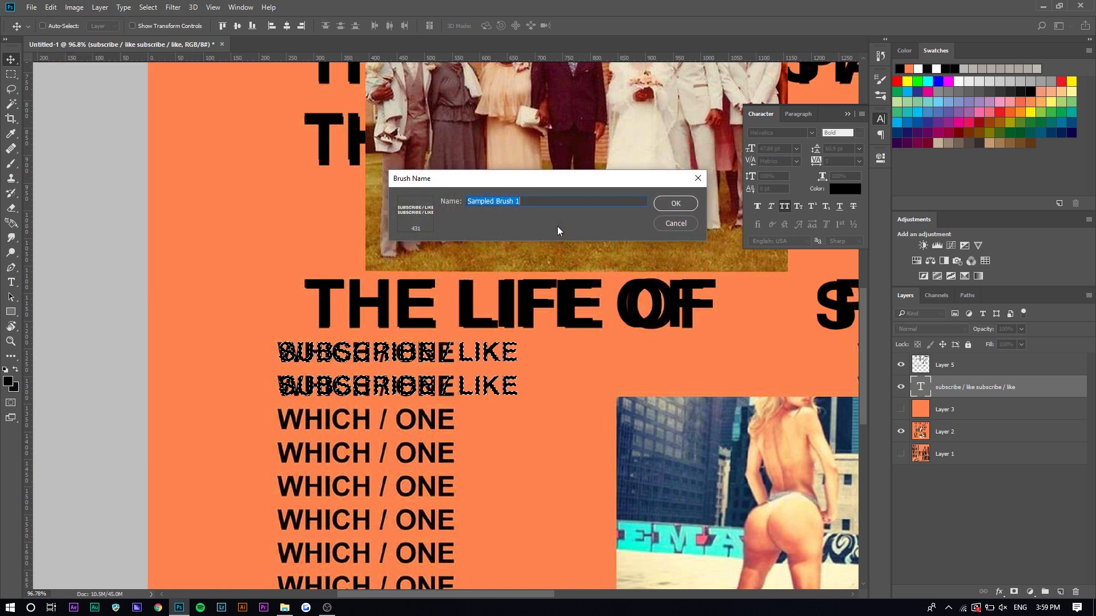
pyautogui.write('subscribe')
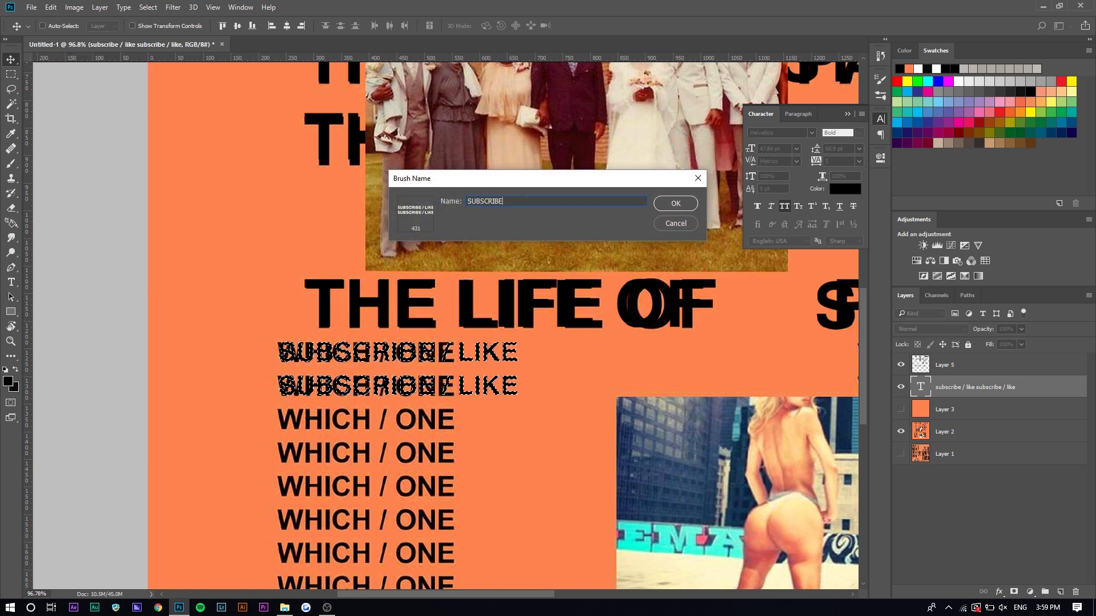
pyautogui.press('Return')
# Step: Add a new layer above Layer 5 and stamp SUBSCRIBE / LIKE over rows 3–4, 5–6 and 7–8
pyautogui.scroll(-1, 199, 322)
pyautogui.scroll(-3, 195, 315)
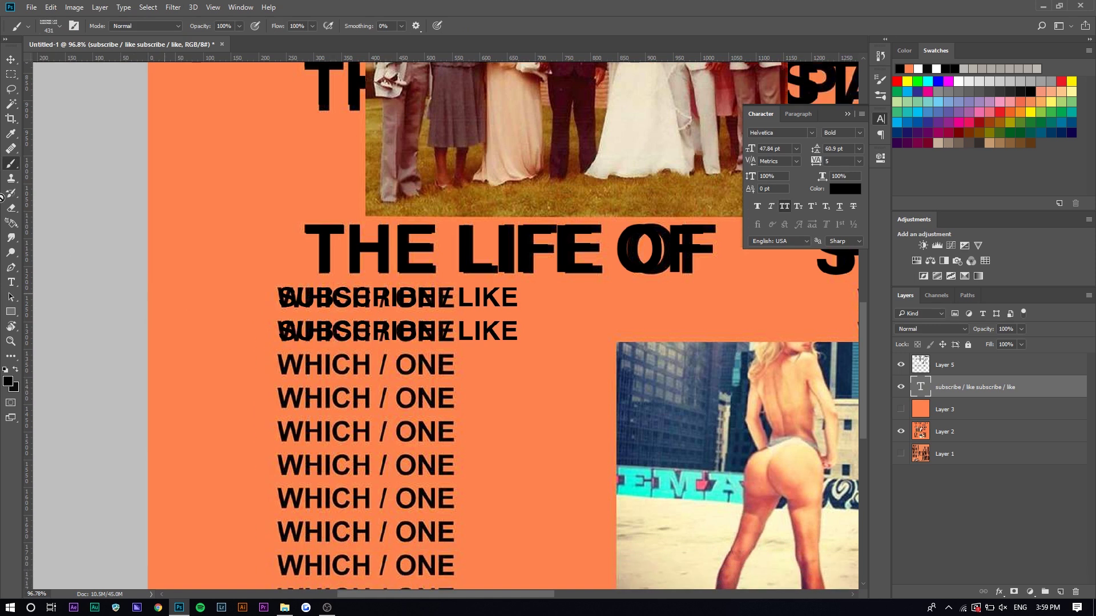
pyautogui.click(964, 365)
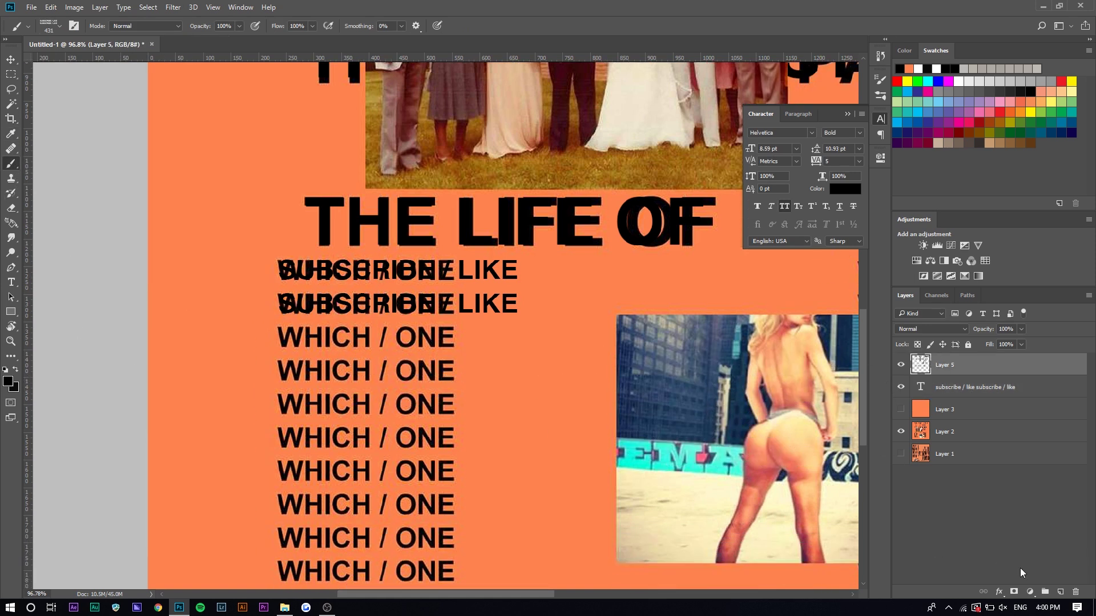
pyautogui.click(1055, 594)
pyautogui.click(397, 354)
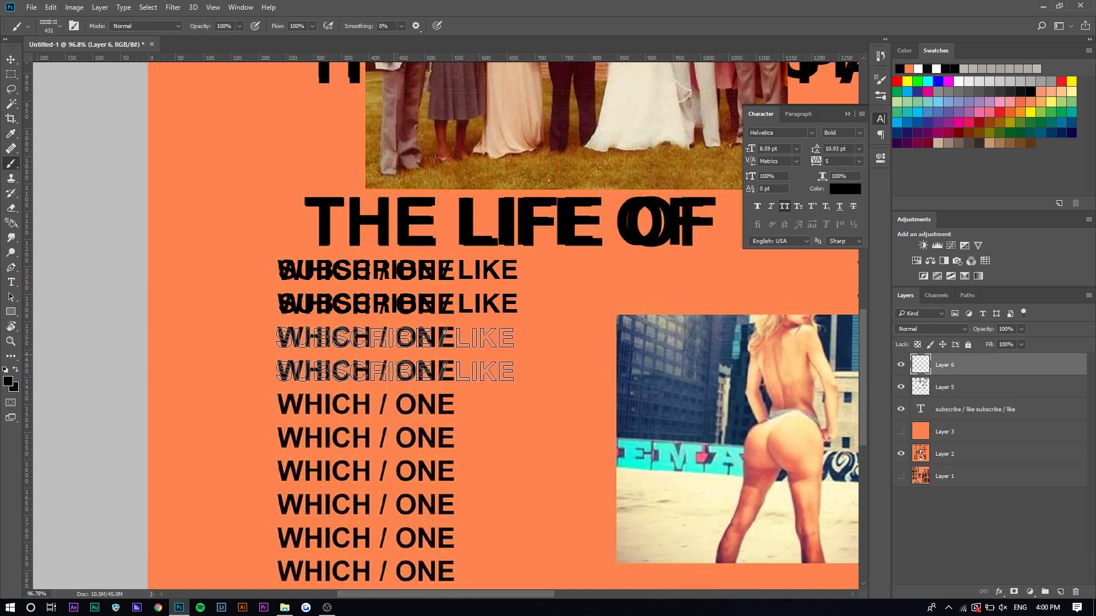
pyautogui.click(397, 421)
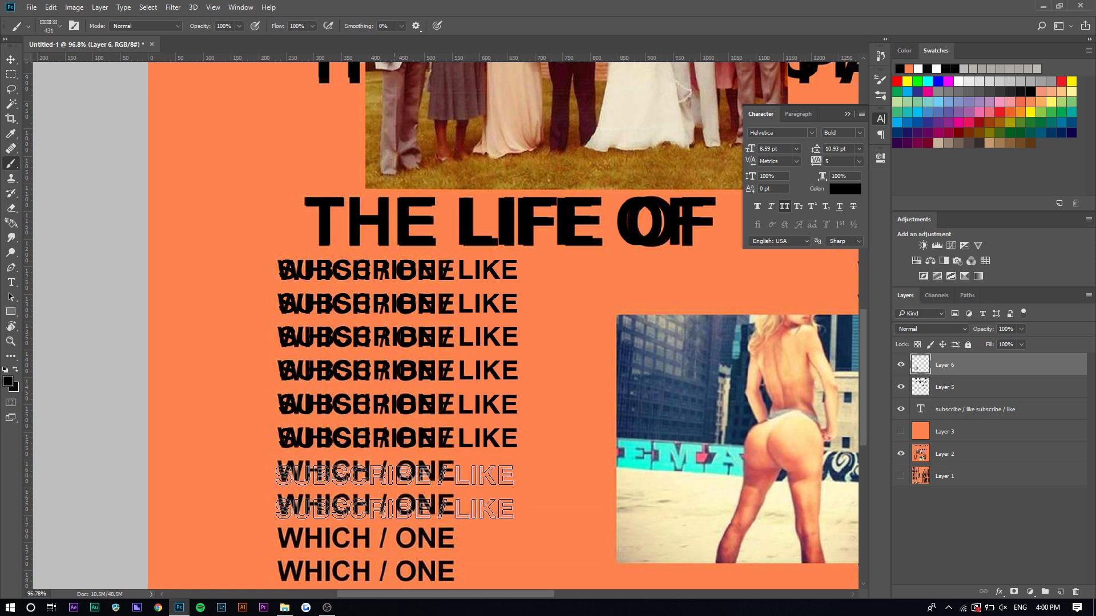
pyautogui.click(397, 488)
pyautogui.scroll(-1, 361, 269)
pyautogui.scroll(-3, 394, 457)
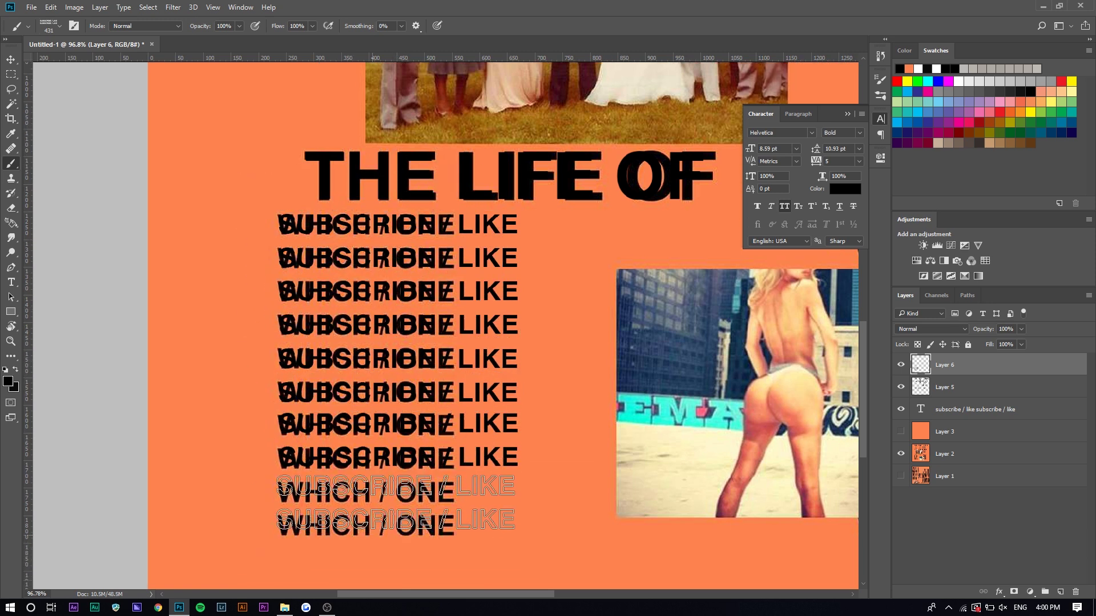
pyautogui.scroll(-2, 398, 498)
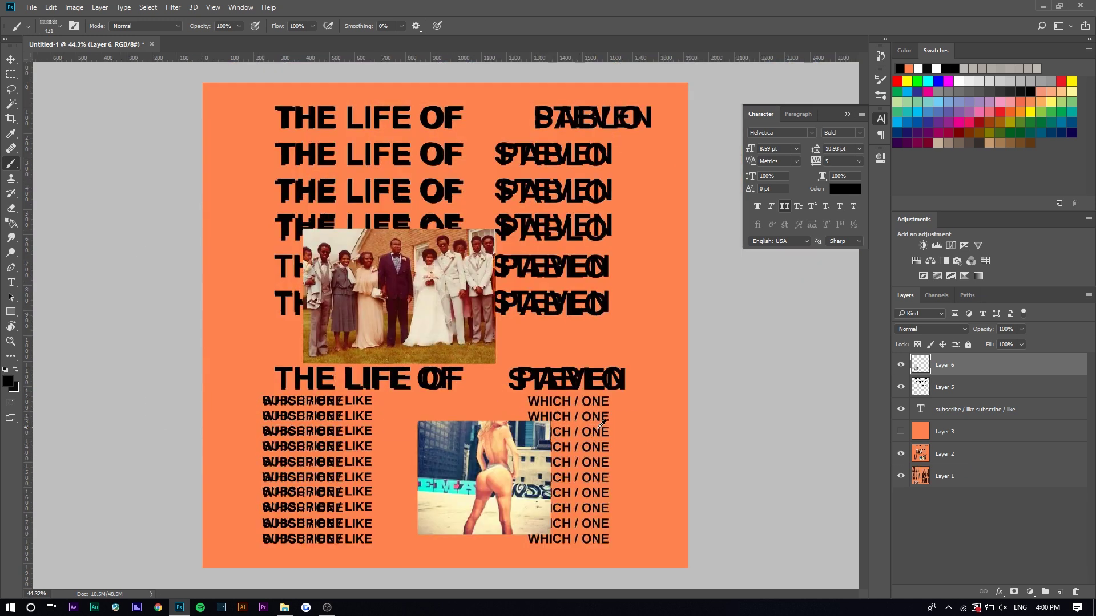
# Step: Scroll around the canvas to check the remaining WHICH / ONE rows in both columns
pyautogui.scroll(2, 601, 427)
pyautogui.scroll(-1, 601, 426)
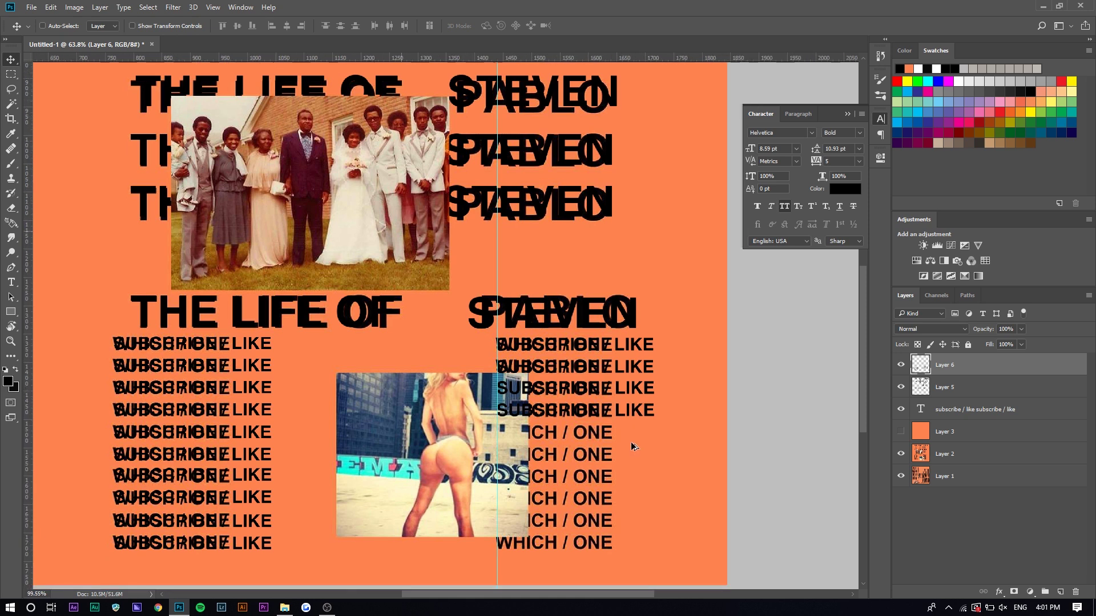
pyautogui.scroll(3, 631, 441)
pyautogui.scroll(-1, 629, 440)
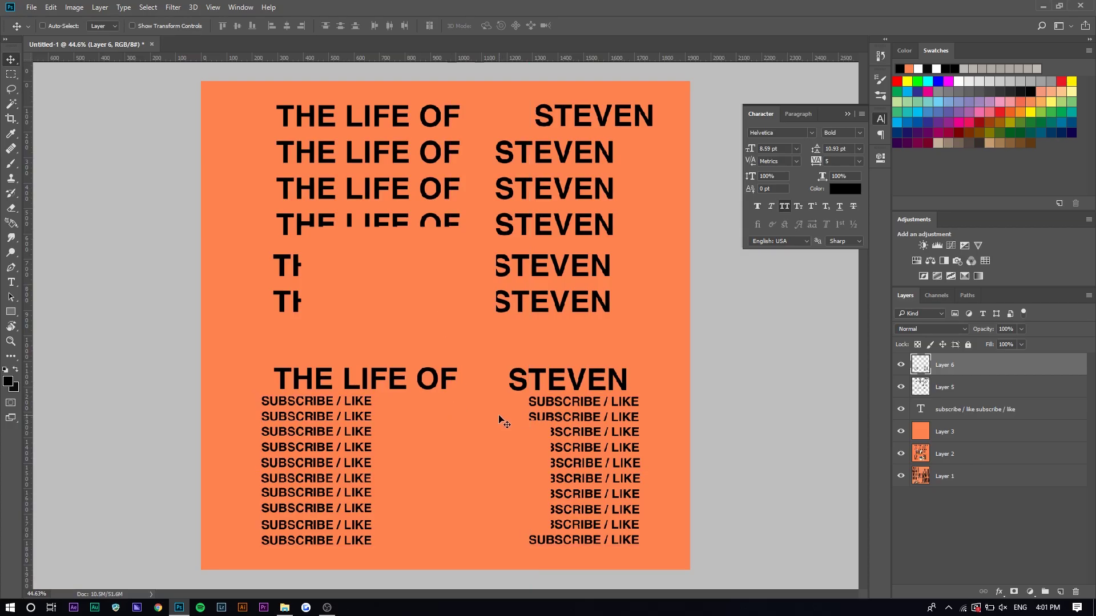
# Step: Switch to the Downloads folder and drag photo DSC_0160 onto the cover
pyautogui.hotkey('alt', 'Tab')
pyautogui.hotkey('alt', 'Tab')
pyautogui.hotkey('alt', 'Tab')
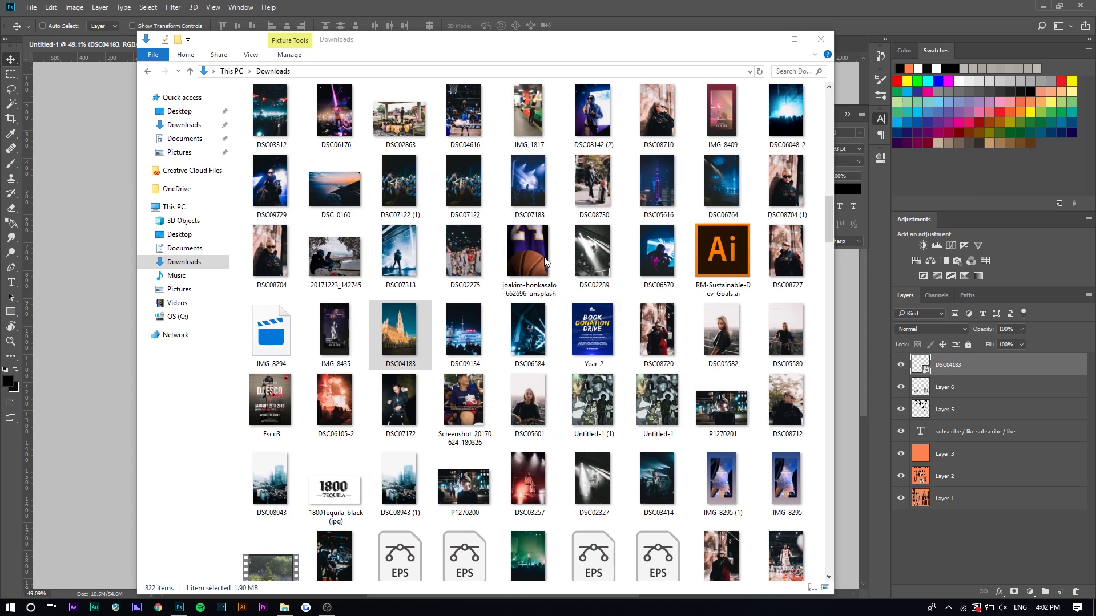
pyautogui.moveTo(351, 181); pyautogui.dragTo(536, 268)
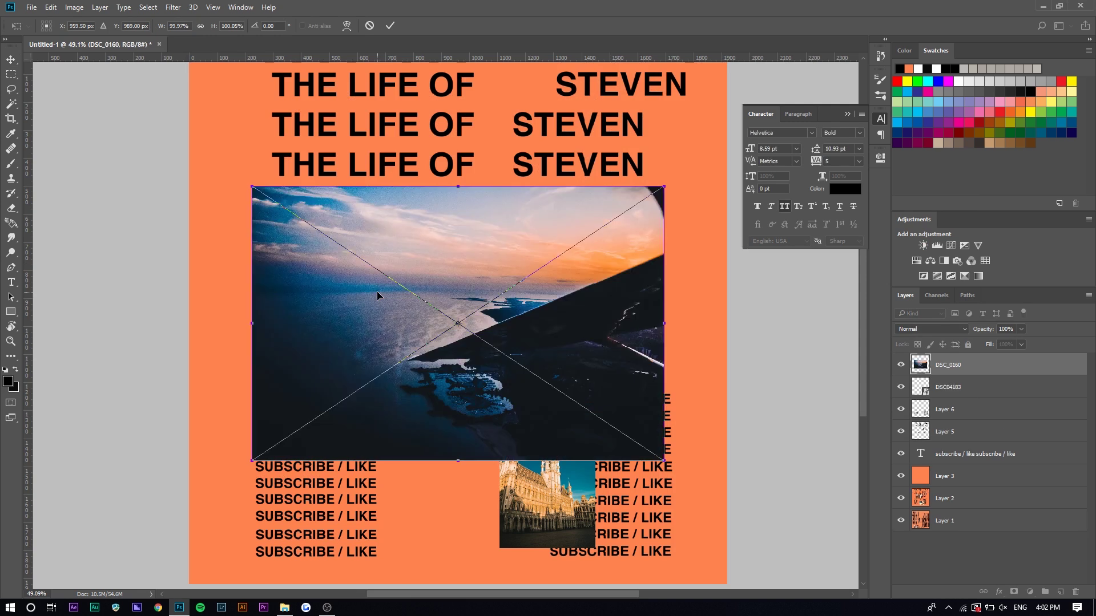
# Step: Shrink DSC_0160 into the upper gap, then toggle Group 1's visibility to compare with the original
pyautogui.moveTo(674, 459); pyautogui.dragTo(433, 307)
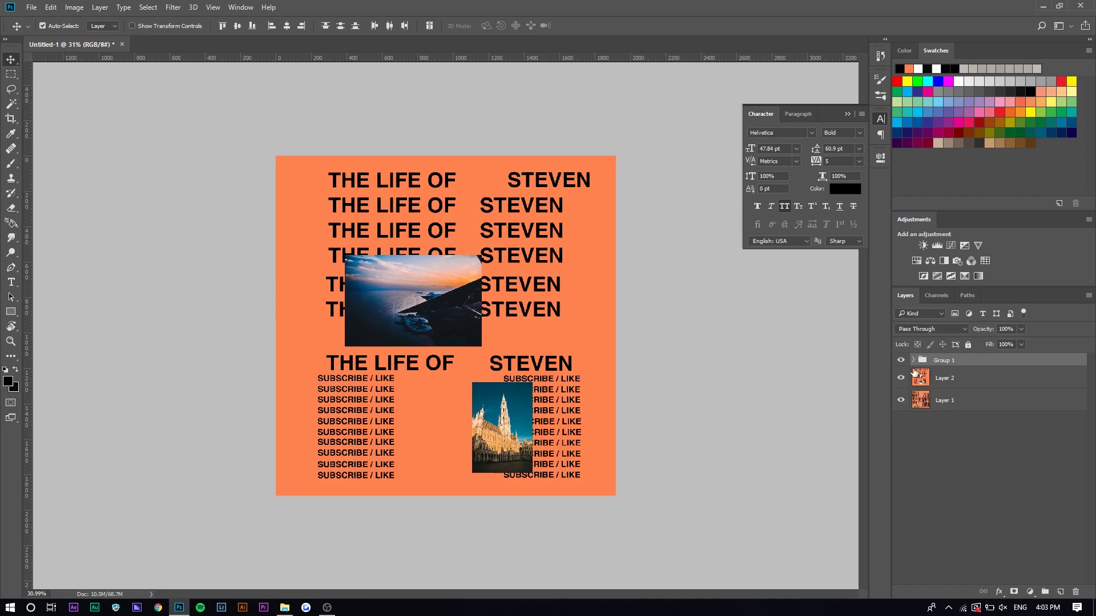
pyautogui.click(901, 360)
pyautogui.click(901, 360)
pyautogui.click(901, 360)
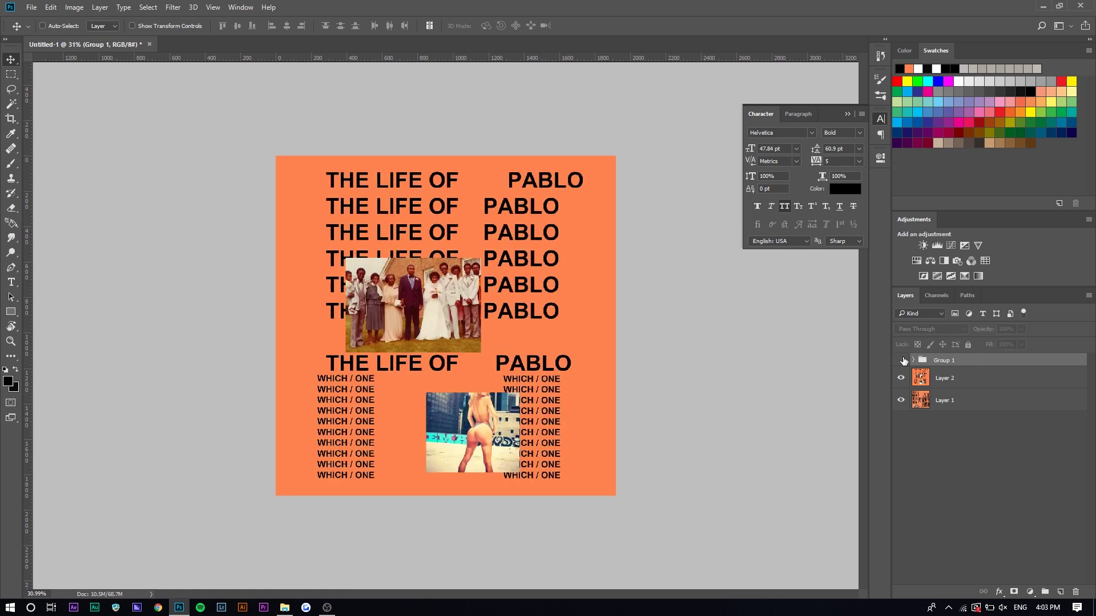
pyautogui.click(901, 360)
pyautogui.click(902, 360)
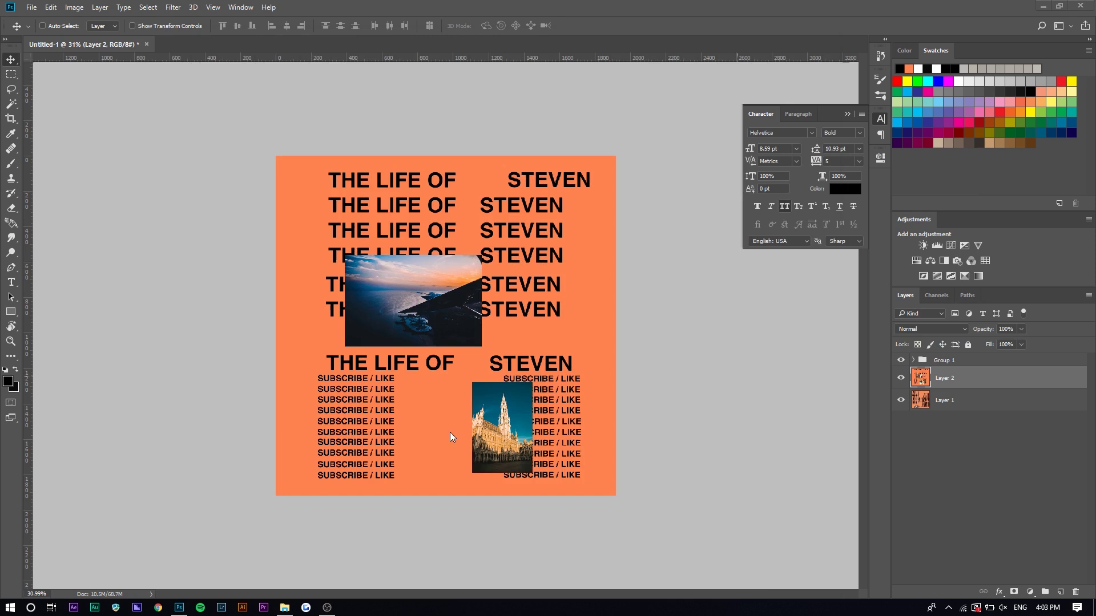
# Step: Bring the Downloads folder forward and scroll to find the DSC06128 photo
pyautogui.scroll(2, 793, 414)
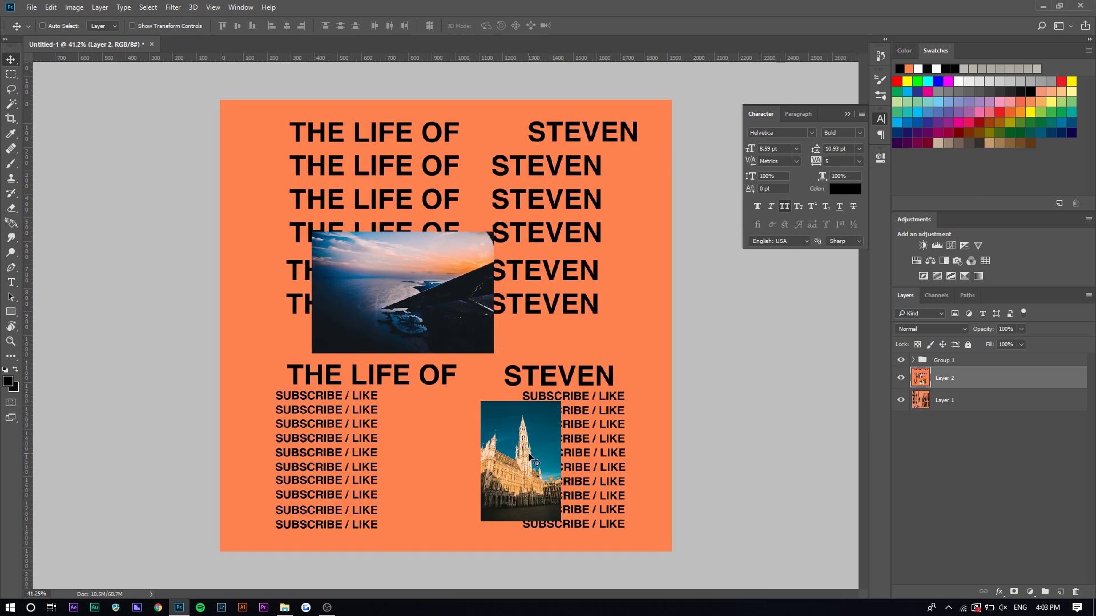
pyautogui.click(284, 607)
pyautogui.scroll(-5, 732, 253)
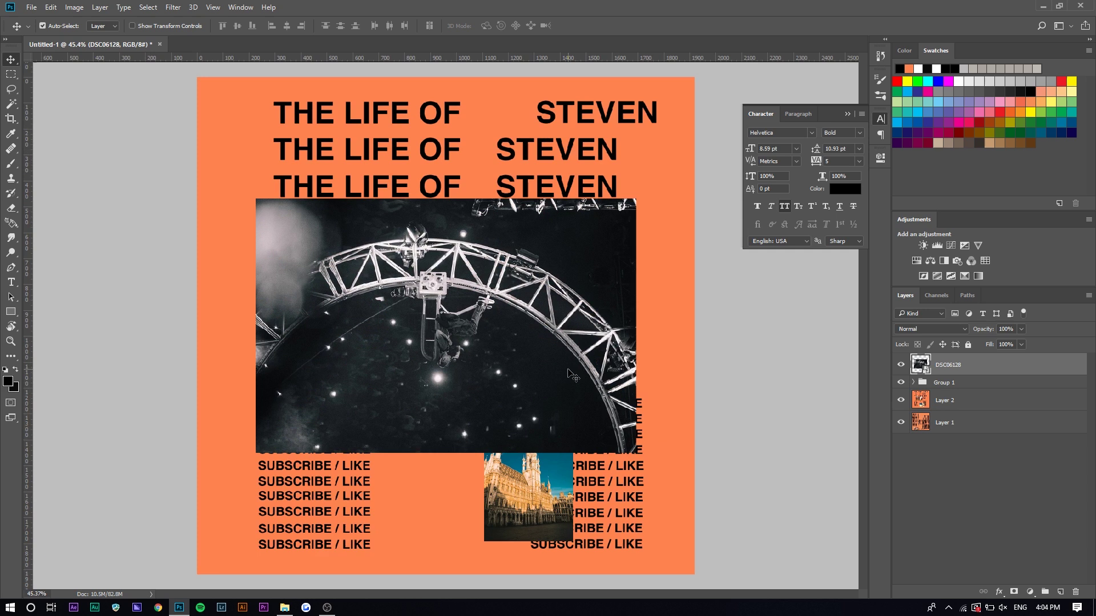
# Step: Scale DSC06128 down into the lower SUBSCRIBE / LIKE area of the cover
pyautogui.hotkey('ctrl', 't')
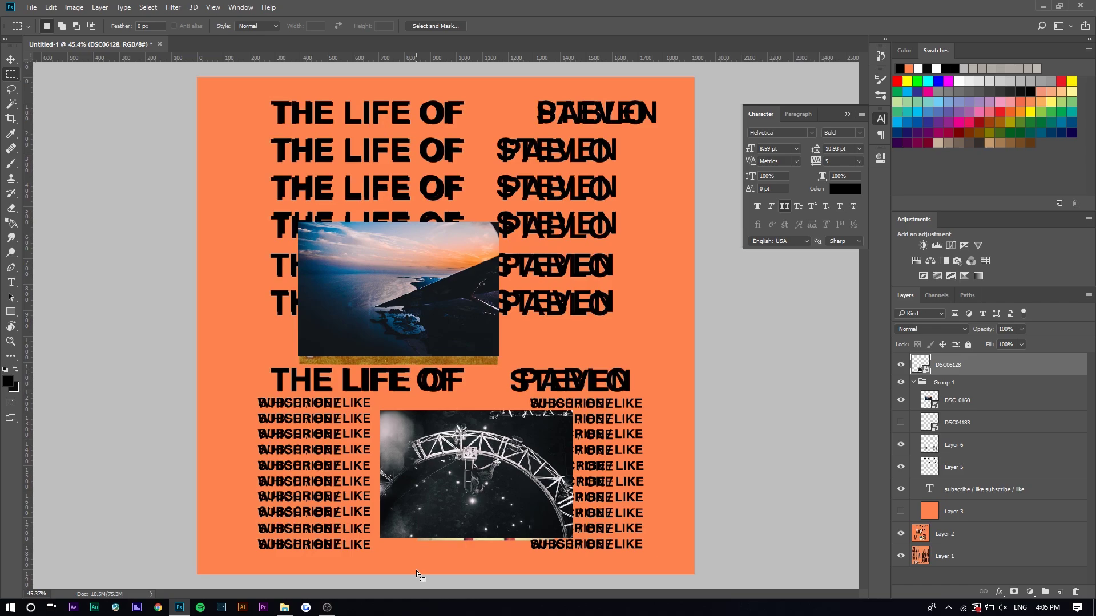
pyautogui.press('Delete')
pyautogui.press('Return')
# Step: Rasterize the DSC06128 layer and delete its selected left strip
pyautogui.rightClick(1022, 365)
pyautogui.click(882, 262)
pyautogui.press('Delete')
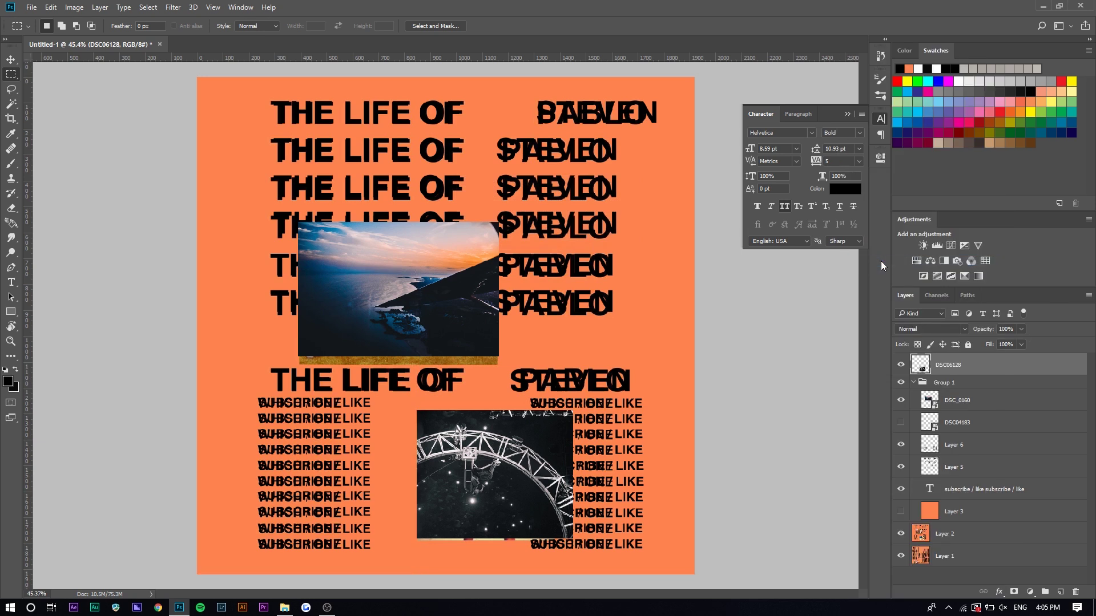